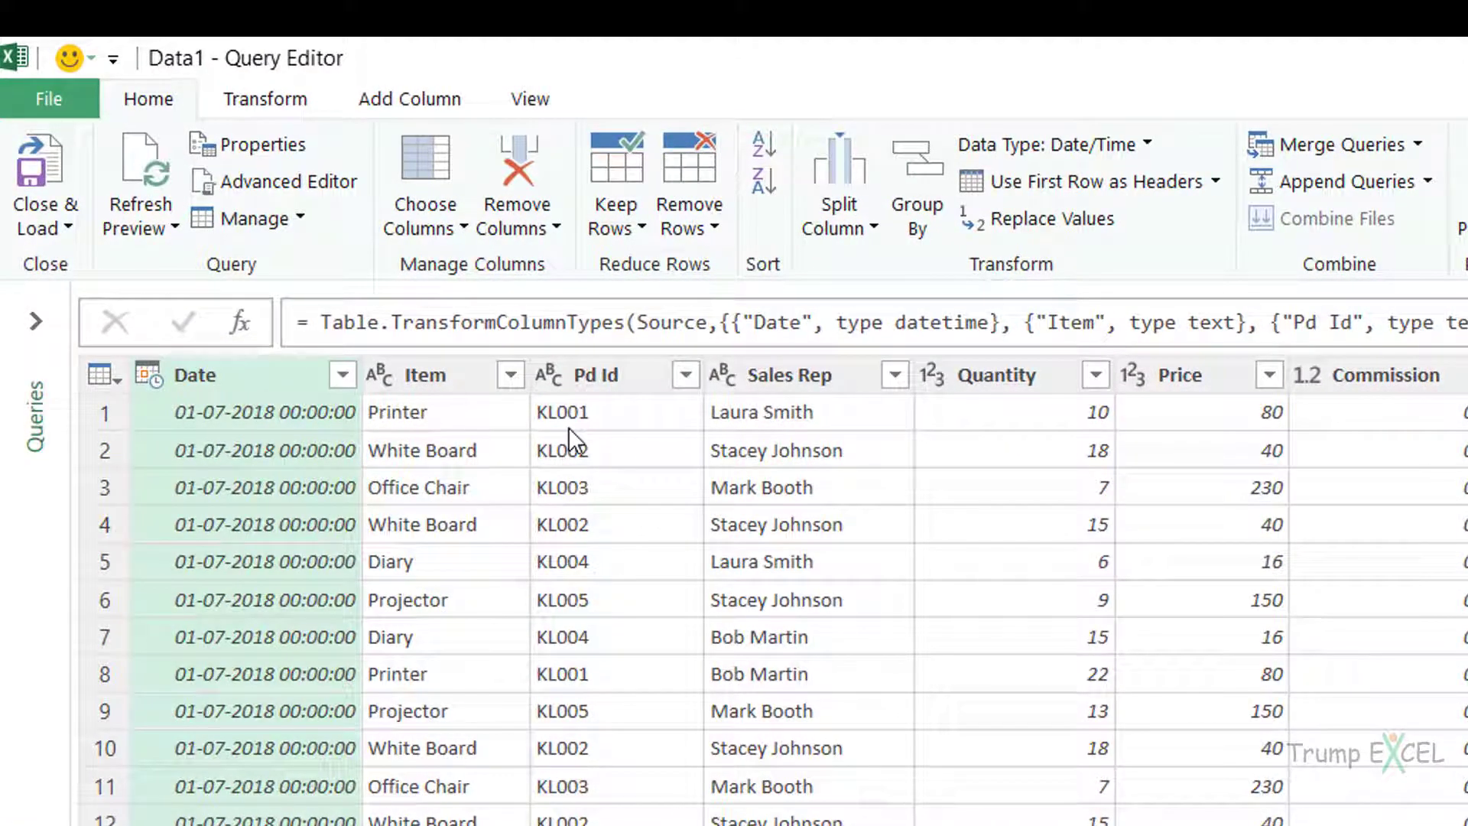
Select the Pd Id column and open the Transform tab's Replace Values dropdown
left_click(596, 374)
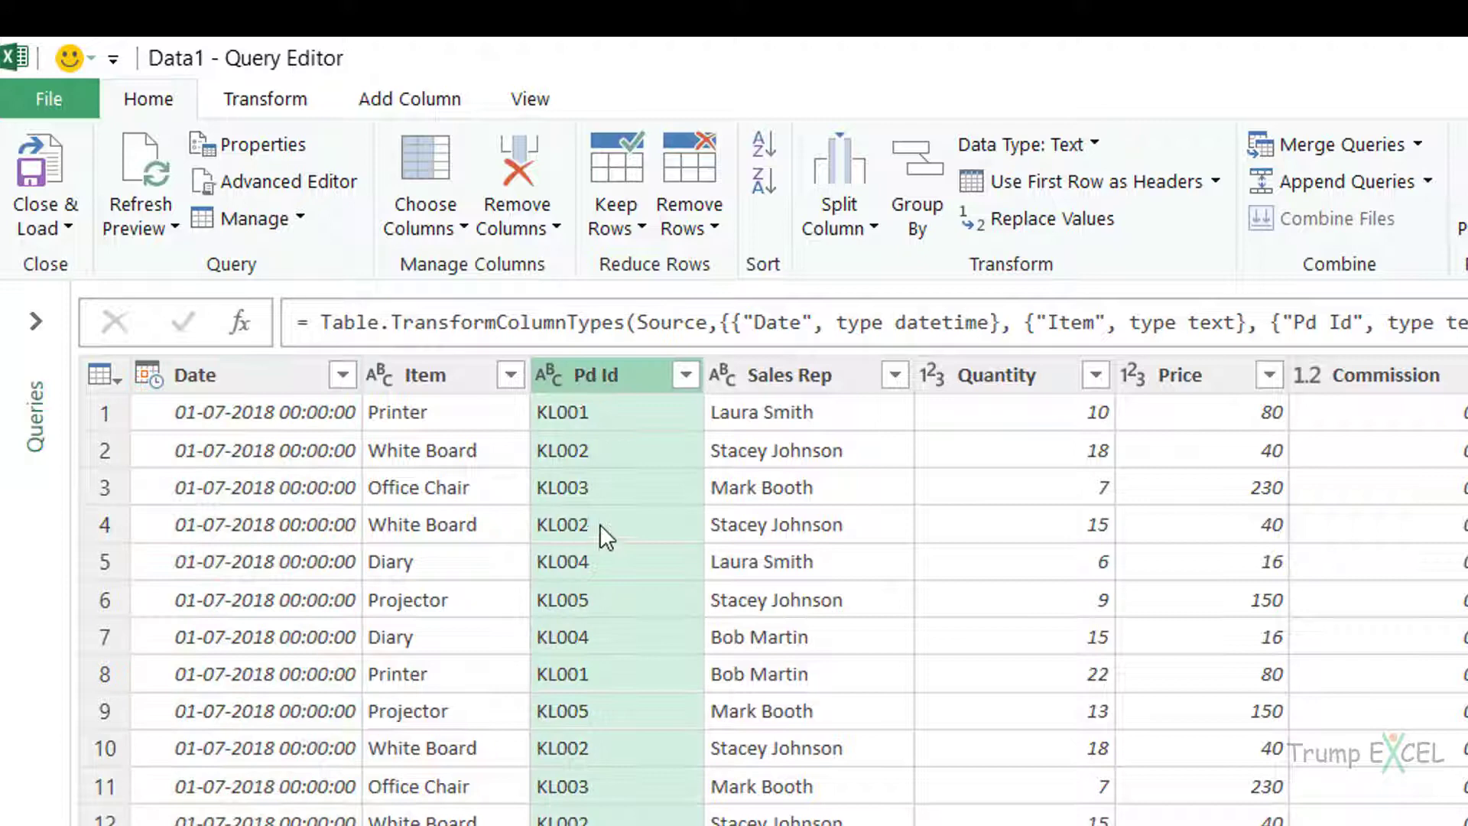
left_click(276, 107)
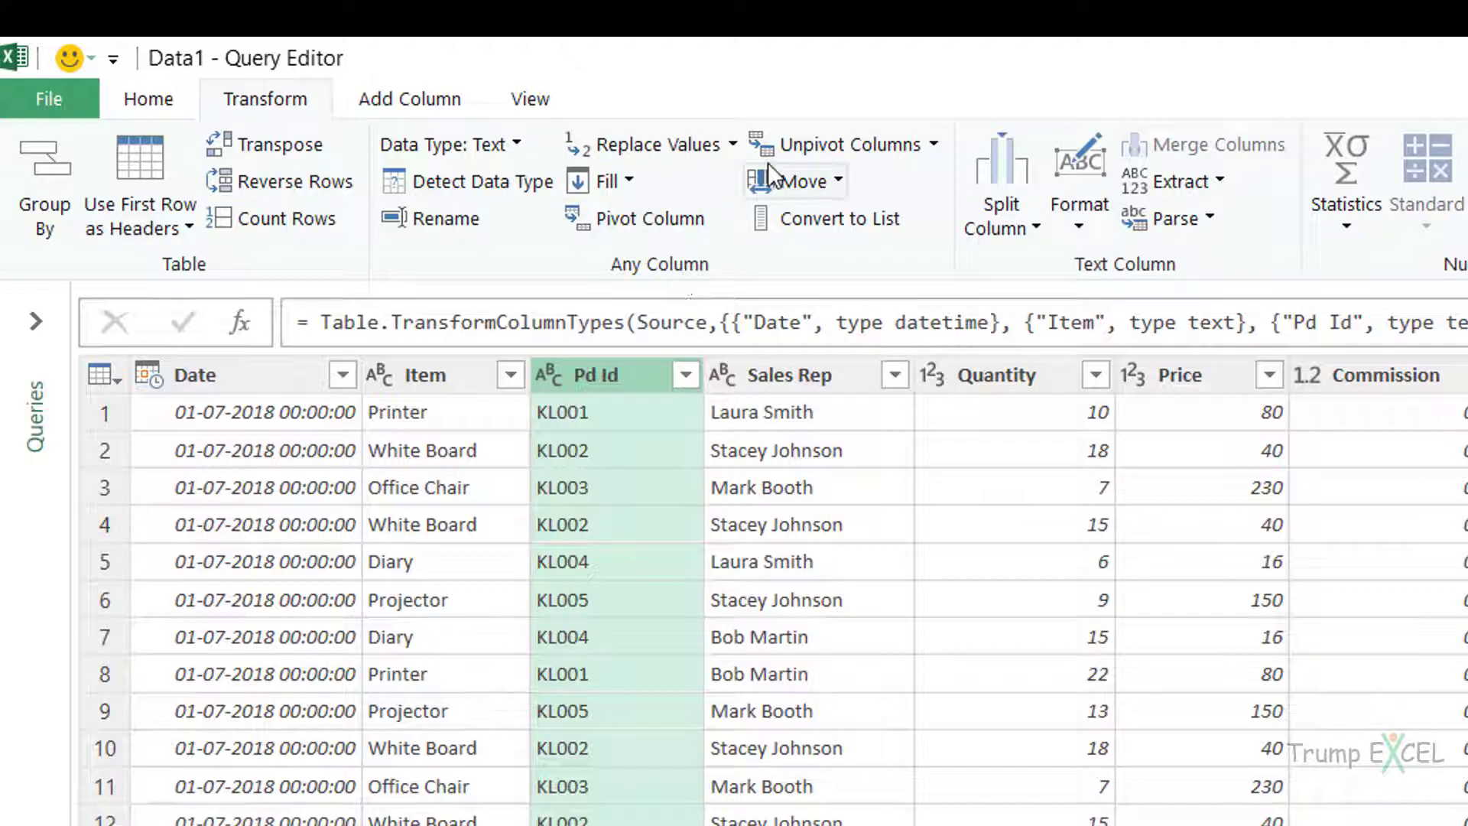
left_click(732, 145)
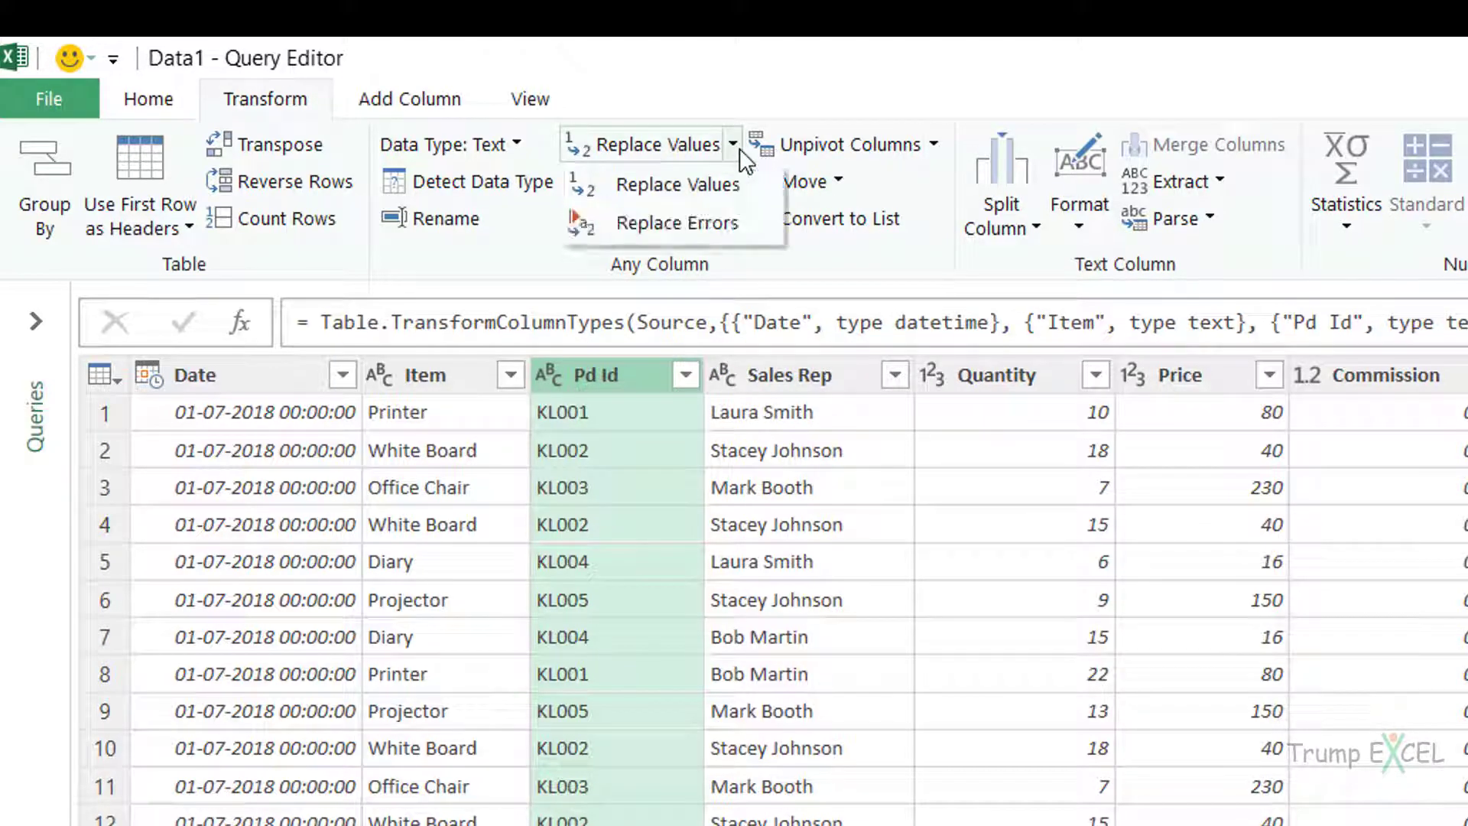
Start a Replace Values on Pd Id with KL as the value to find, showing Advanced options
left_click(659, 205)
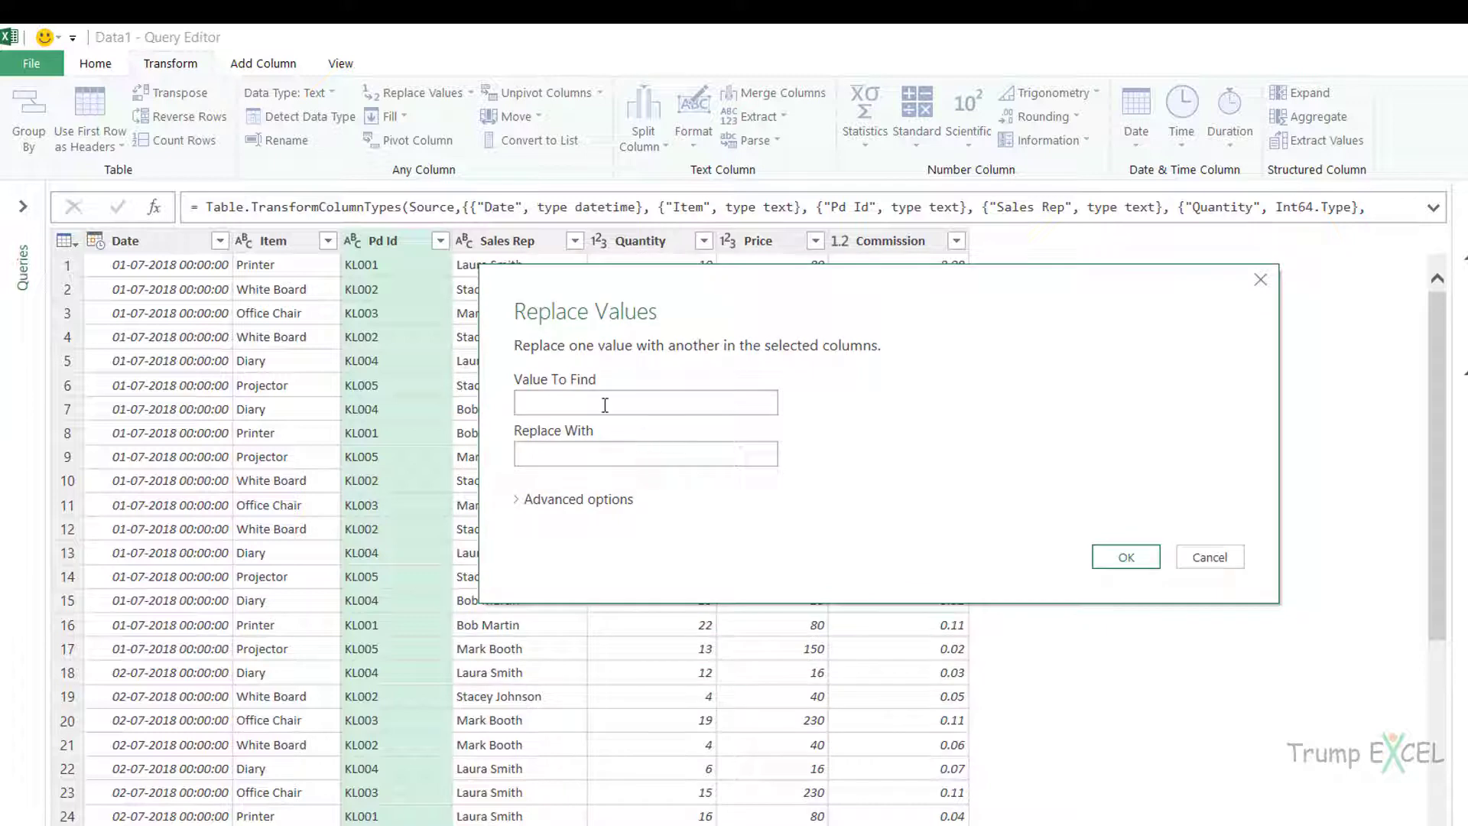
type("KL")
left_click(521, 501)
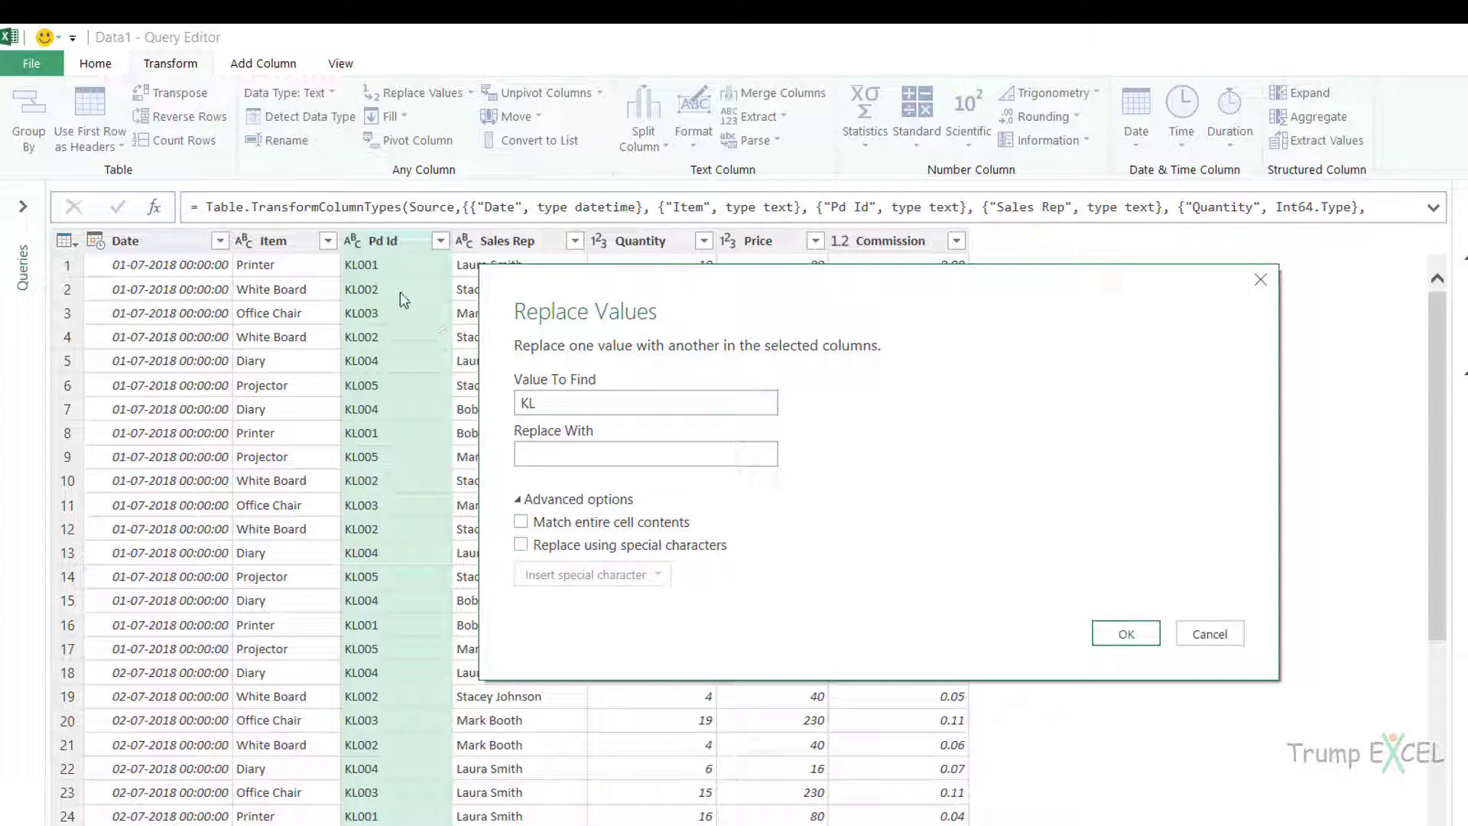
Try the special-characters option, then turn it off and collapse Advanced options, leaving Replace With empty
left_click(564, 545)
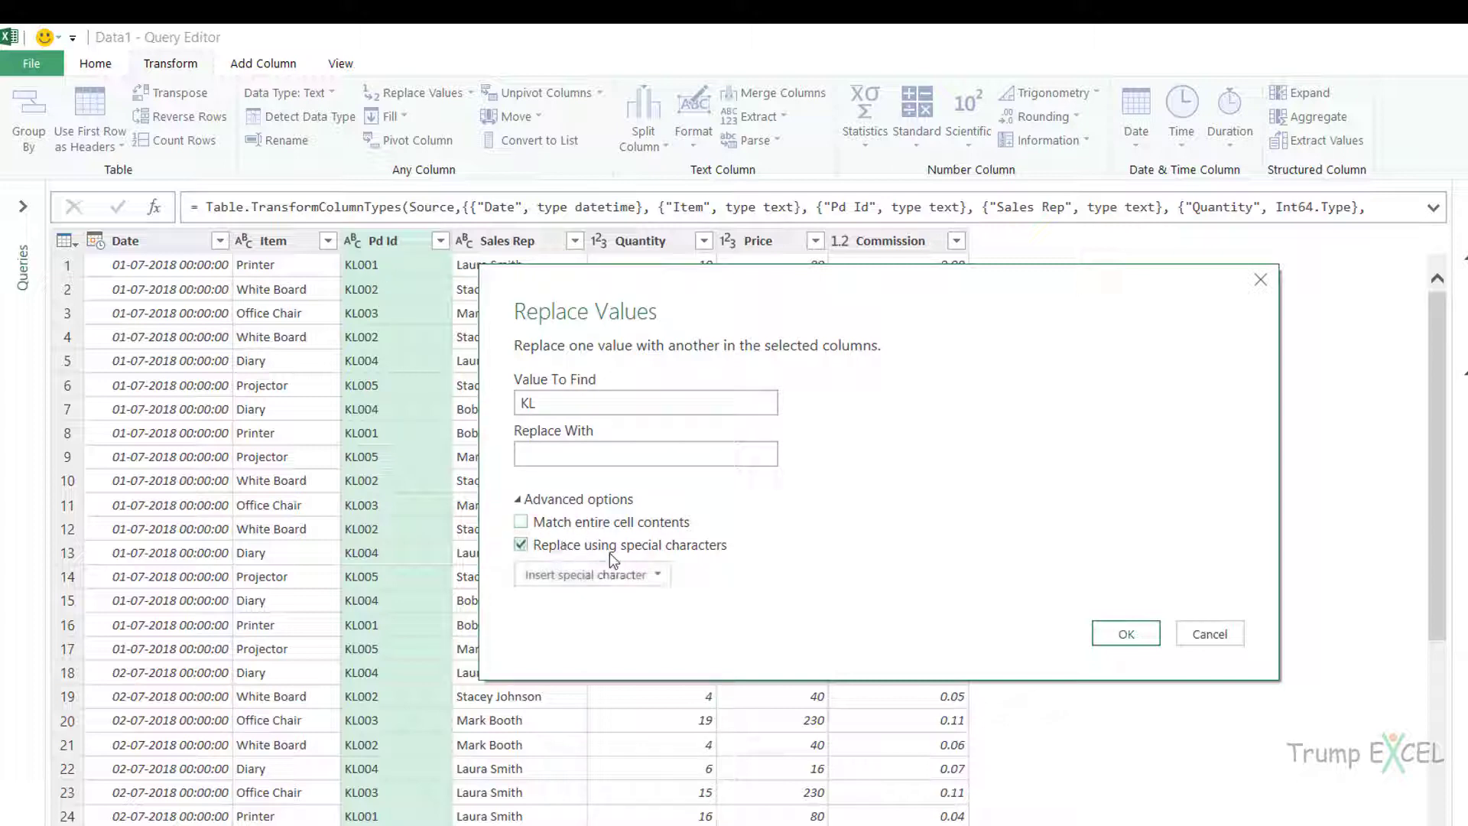
left_click(655, 574)
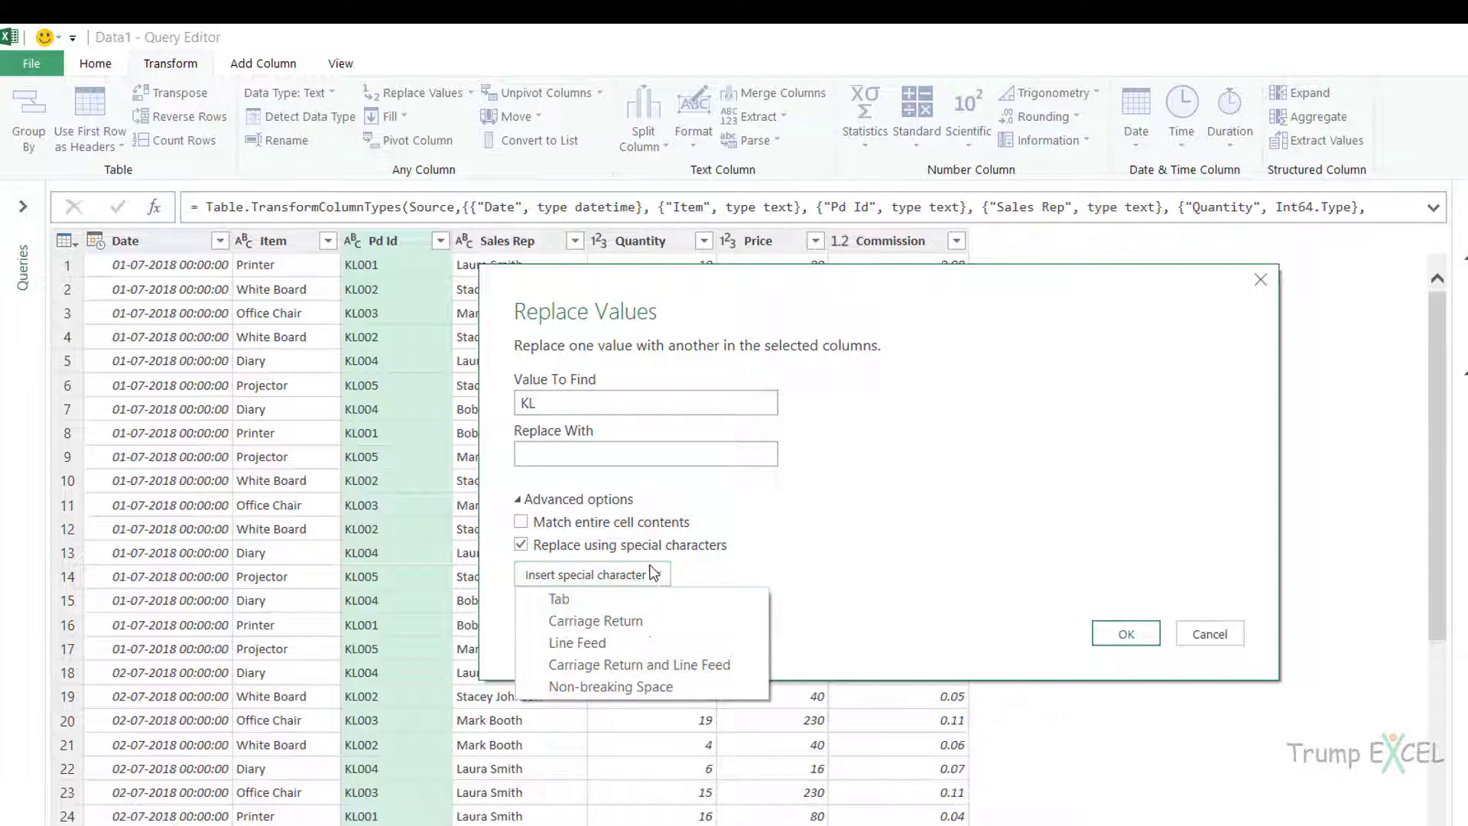
left_click(655, 574)
left_click(656, 575)
left_click(809, 562)
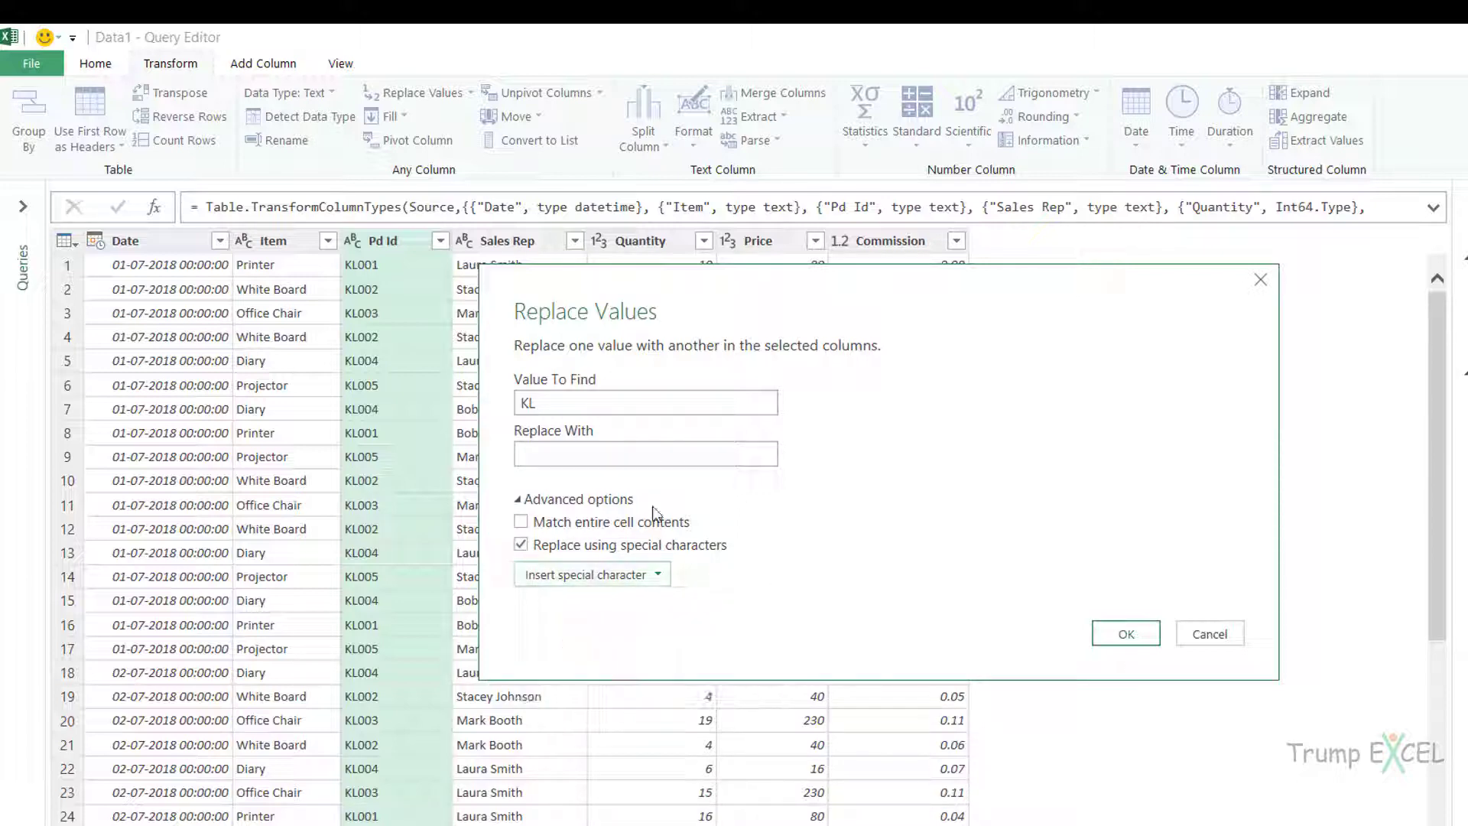
left_click(603, 546)
left_click(547, 501)
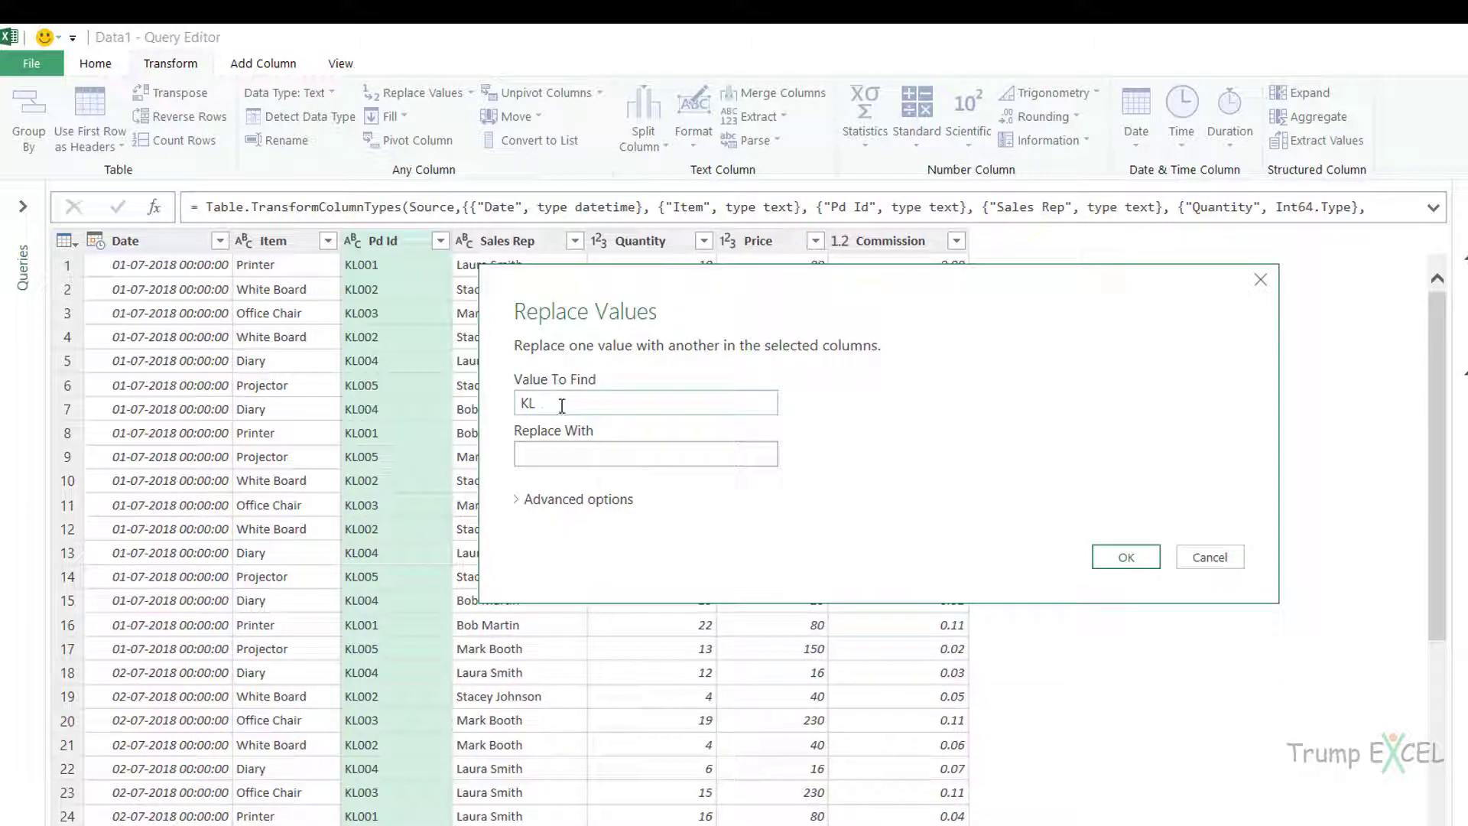
Apply the KL removal, then delete the Replaced Value step so IDs read KL001 again
left_click(1124, 558)
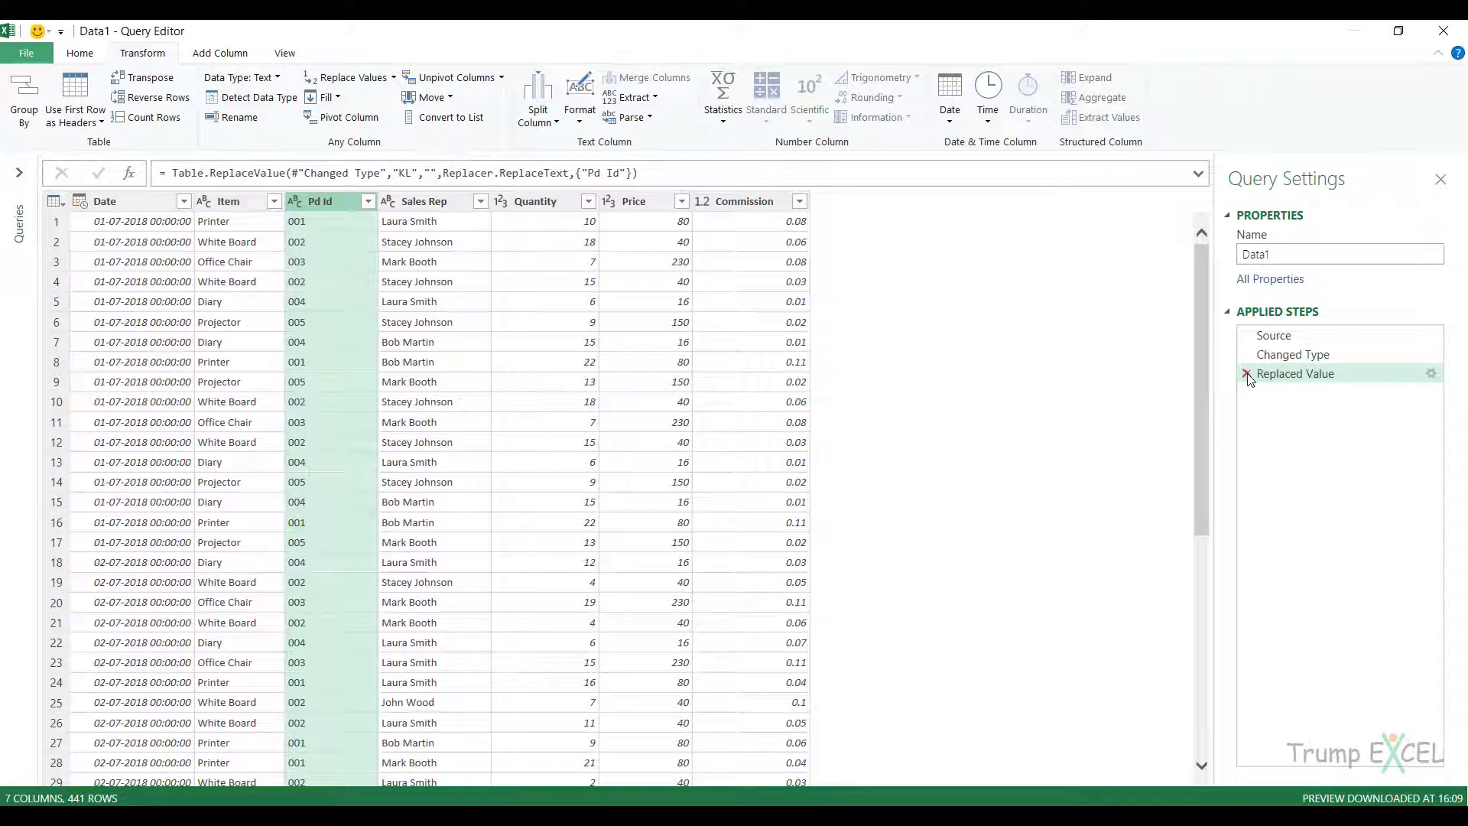
left_click(1246, 373)
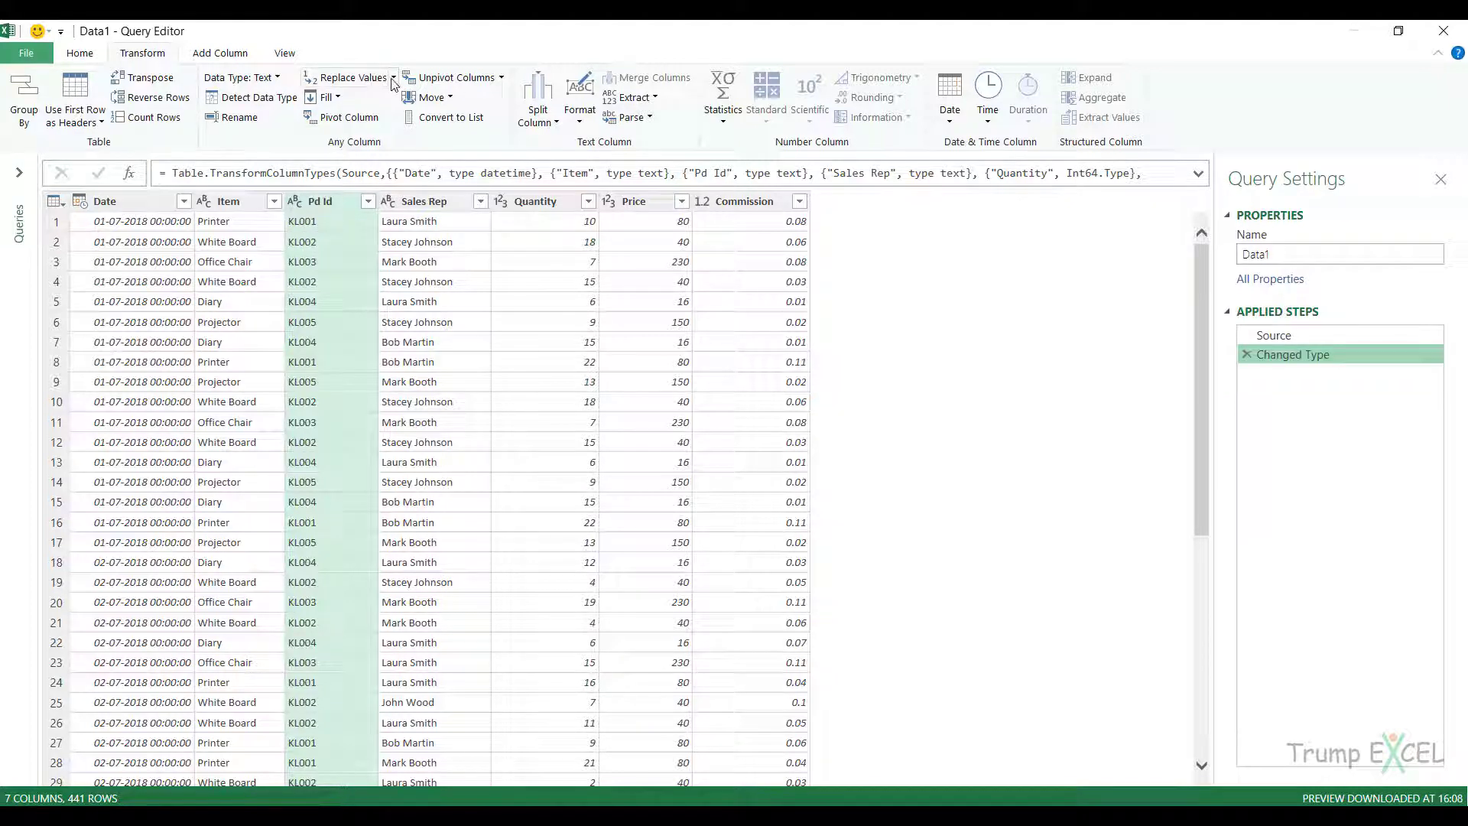
Replace KL with KL- in Pd Id so codes read KL-001 through KL-005
left_click(353, 77)
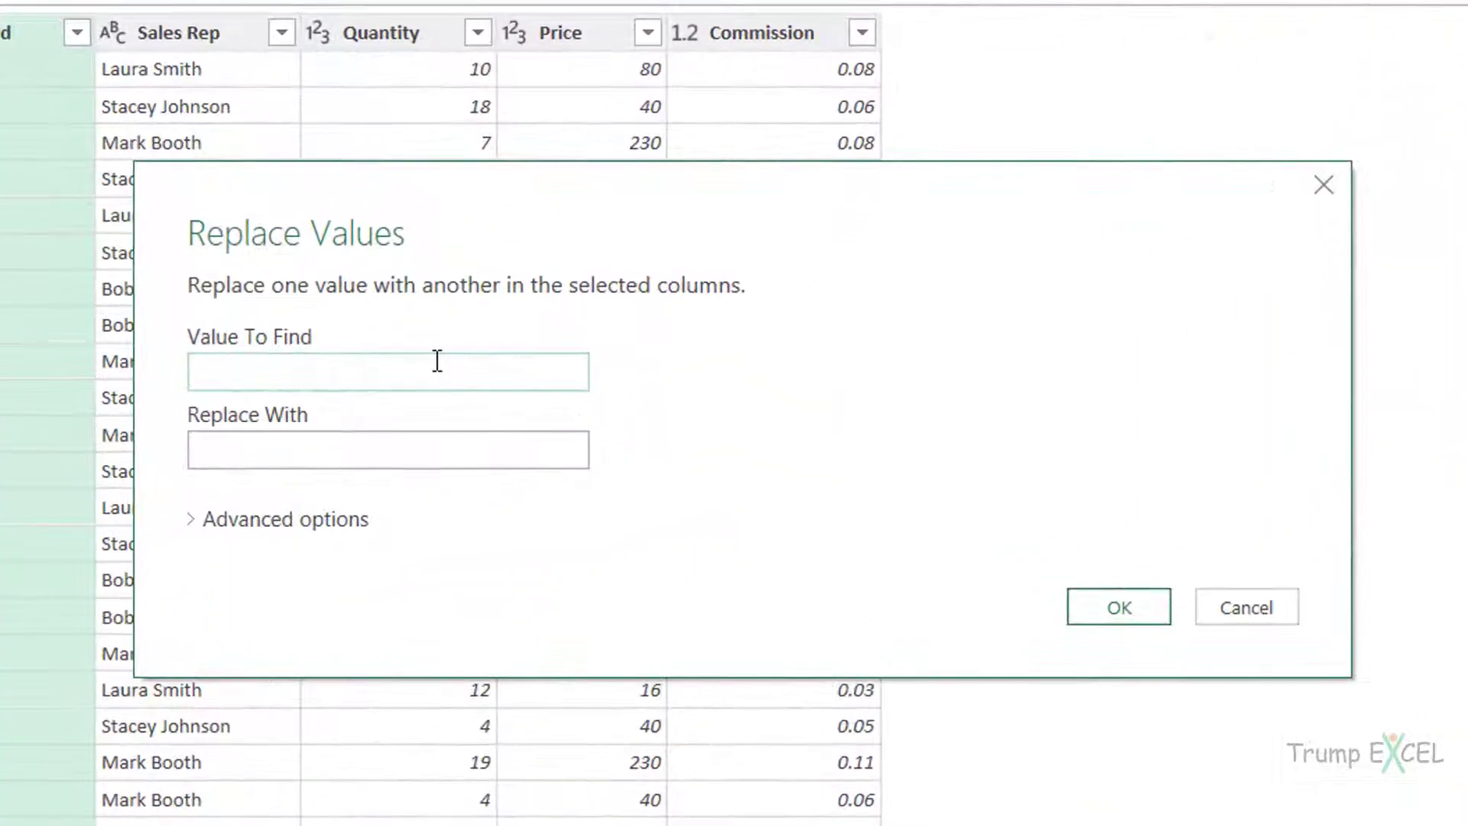
type("KL")
left_click(355, 449)
type("KL-")
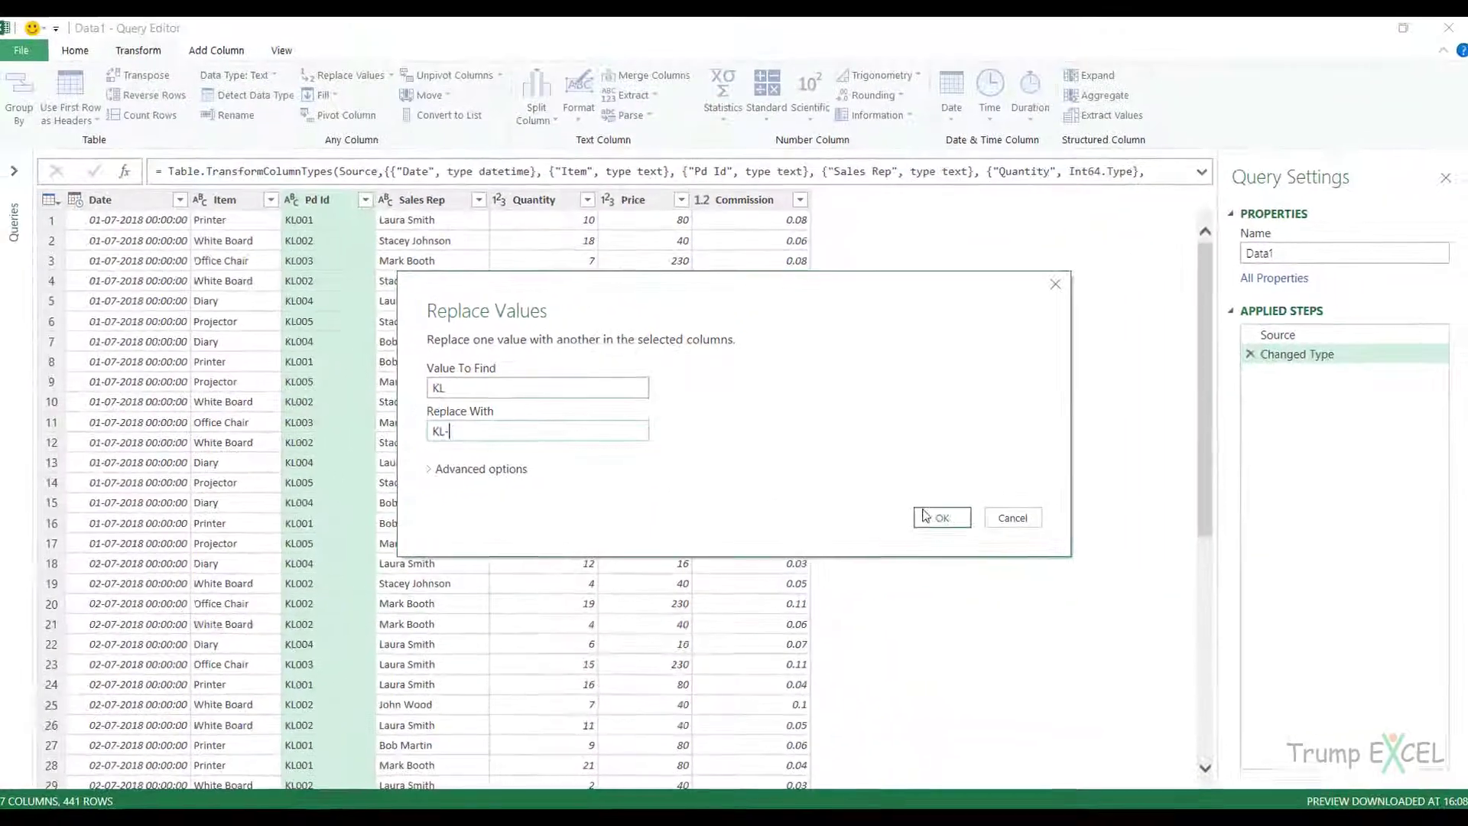
left_click(925, 517)
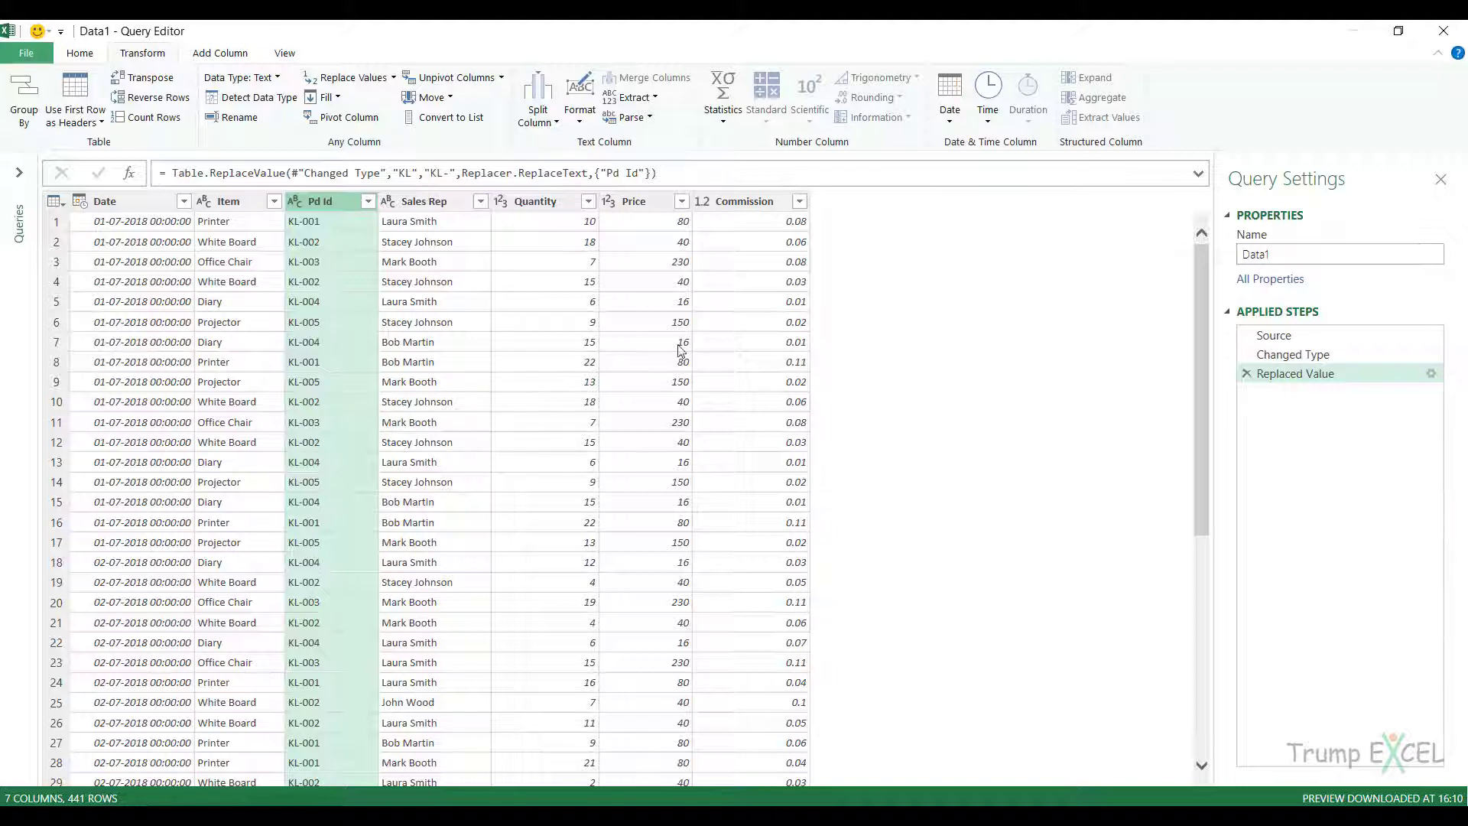
Close the editor discarding the Pd Id changes and switch to the Data2 sheet
left_click(1444, 31)
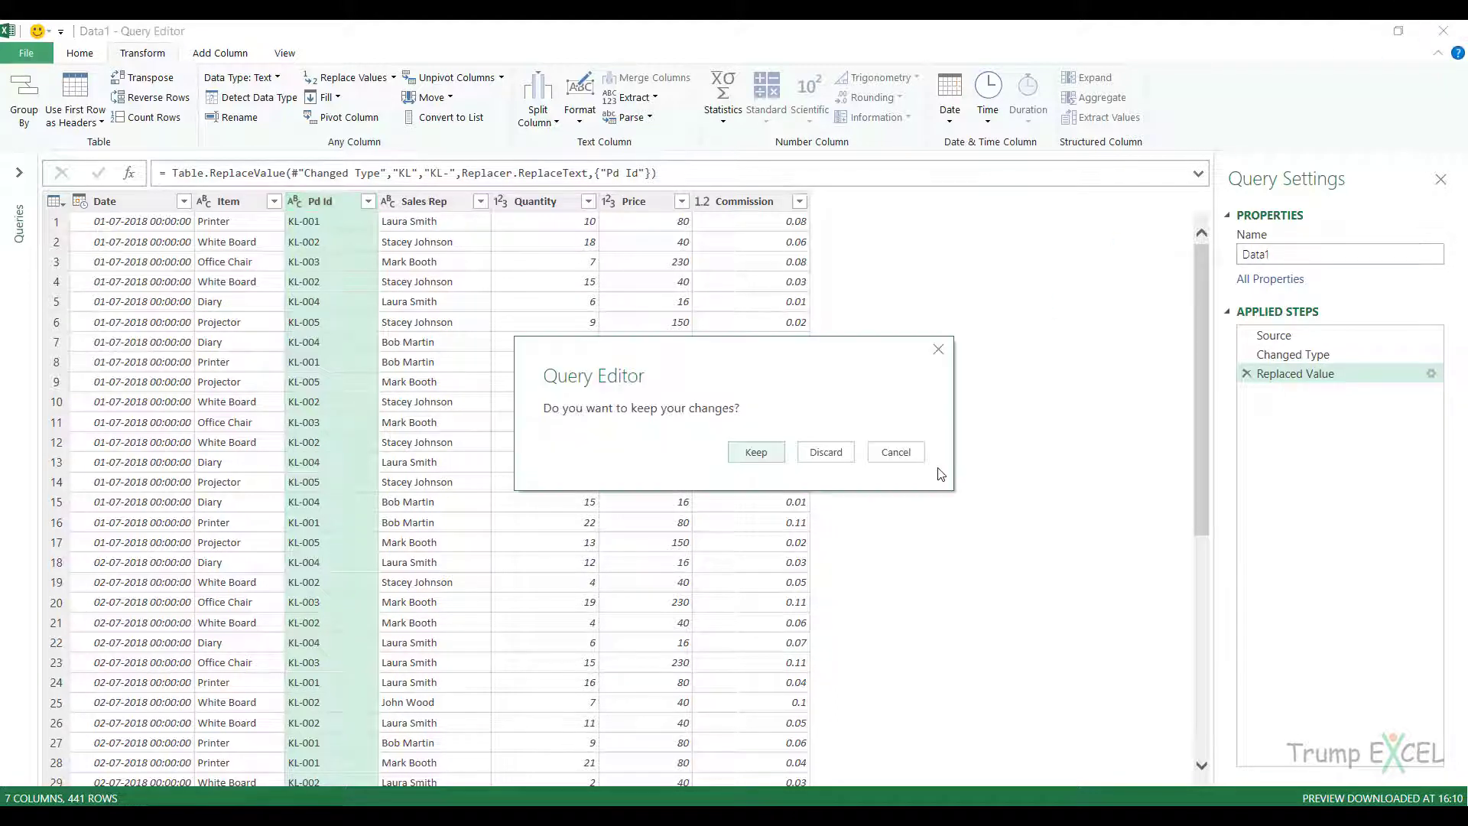
left_click(825, 452)
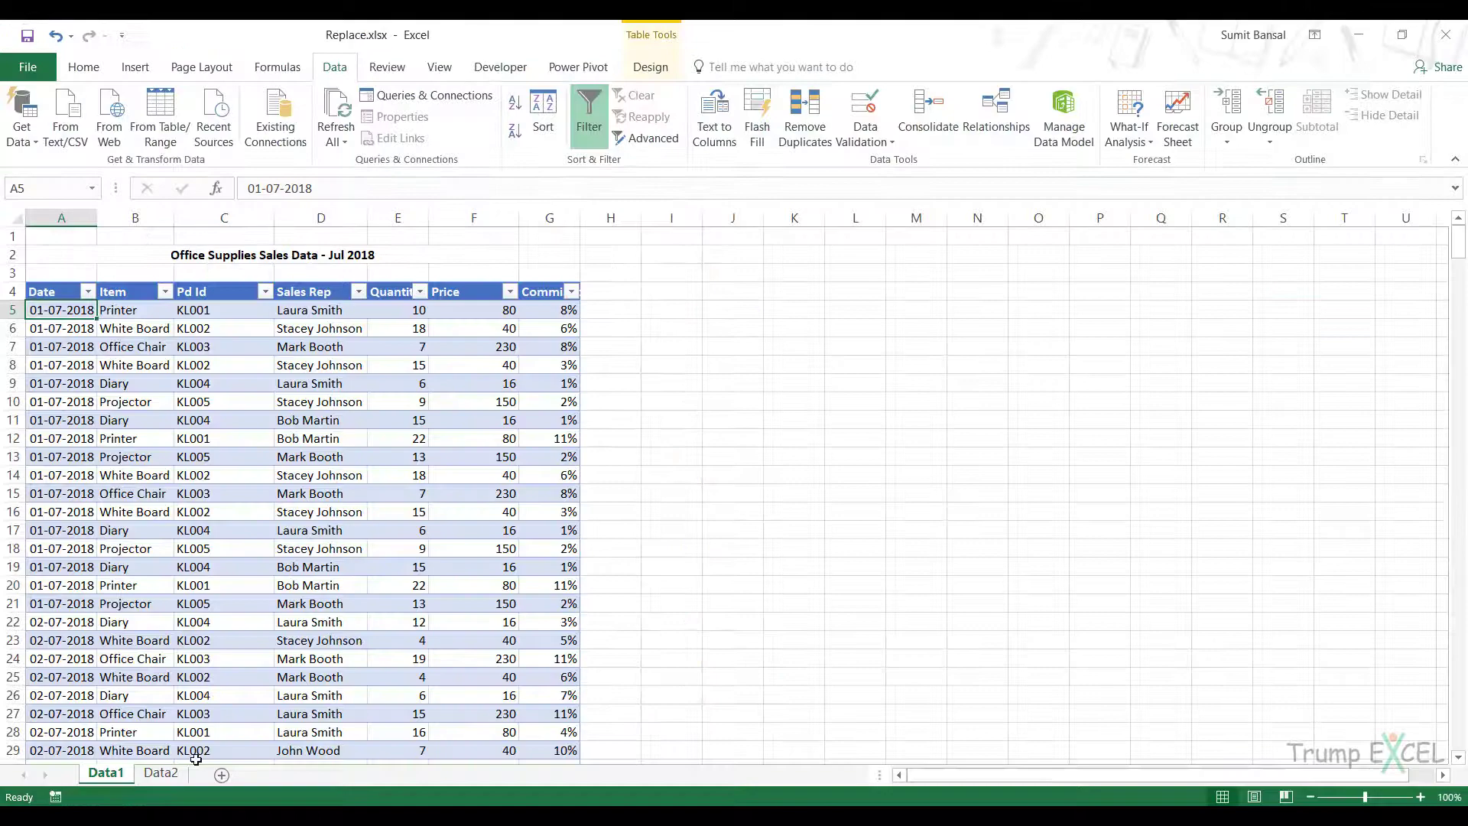
left_click(163, 774)
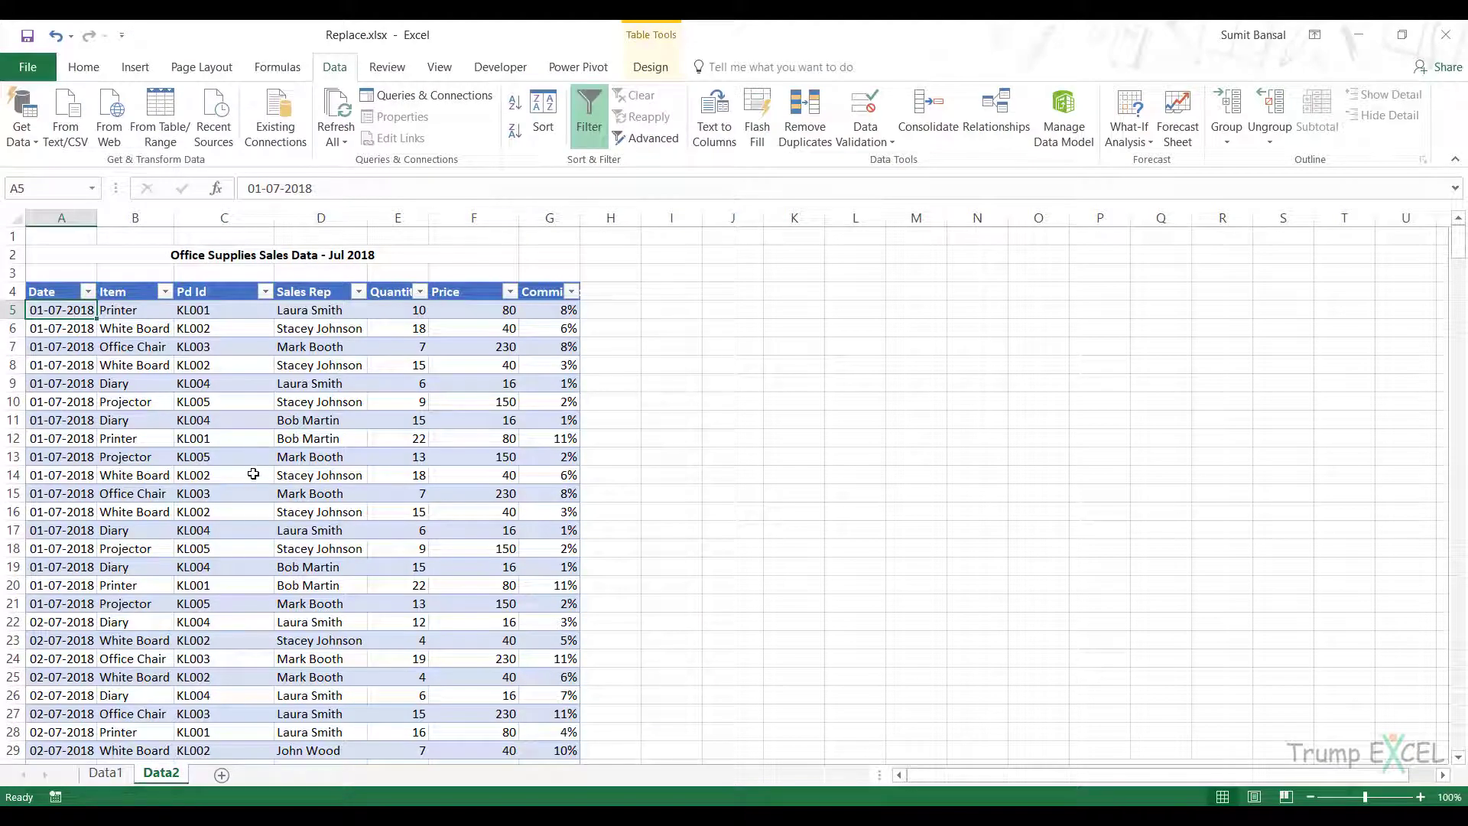
Locate and highlight the NA entries in rows 73–74 of Data2, then clear the selection
scroll(253, 474, "down", 17)
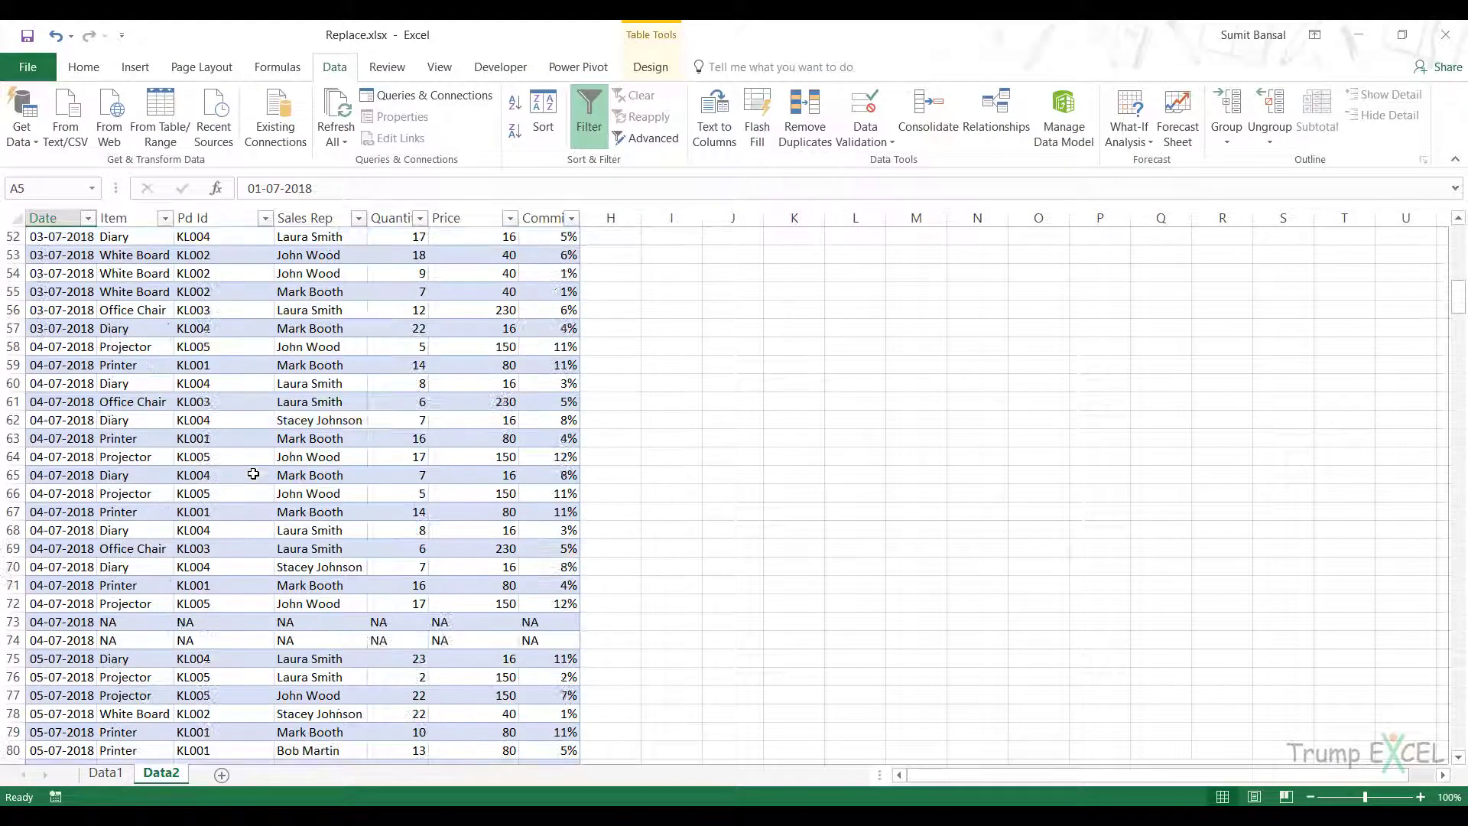
scroll(253, 474, "down", 3)
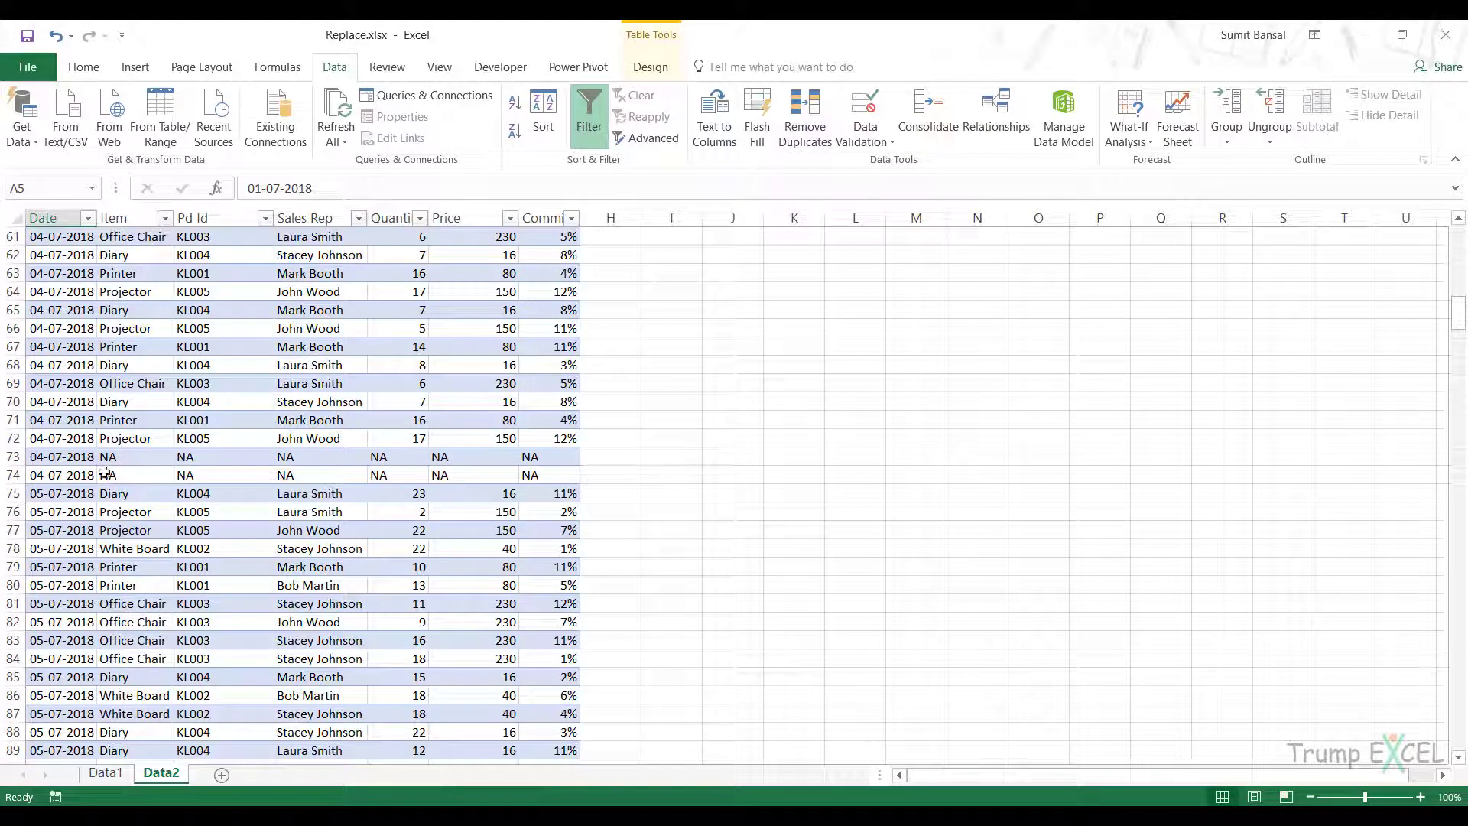
left_click_drag(77, 456, 533, 477)
left_click(127, 463)
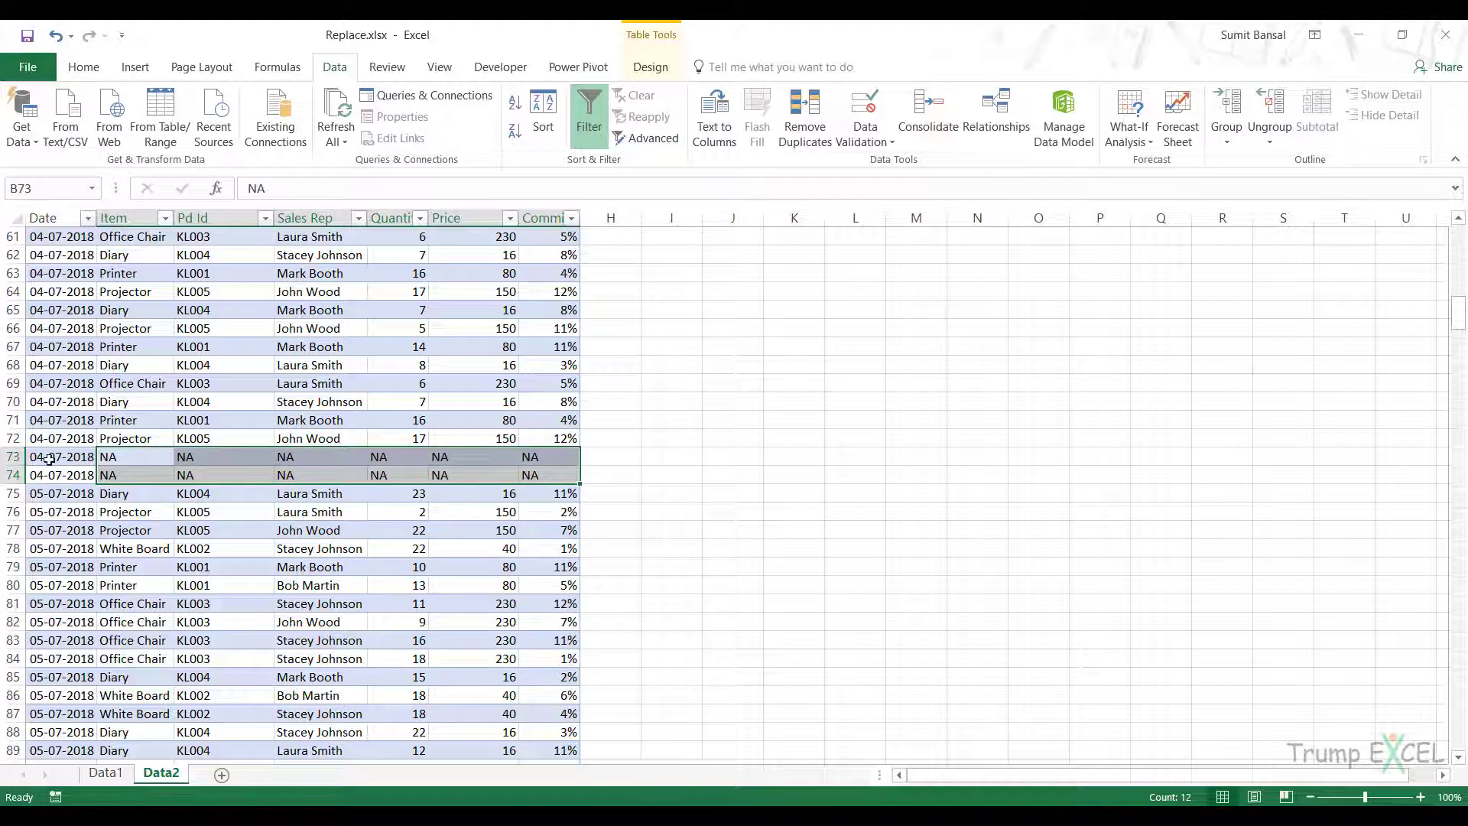
scroll(297, 451, "up", 20)
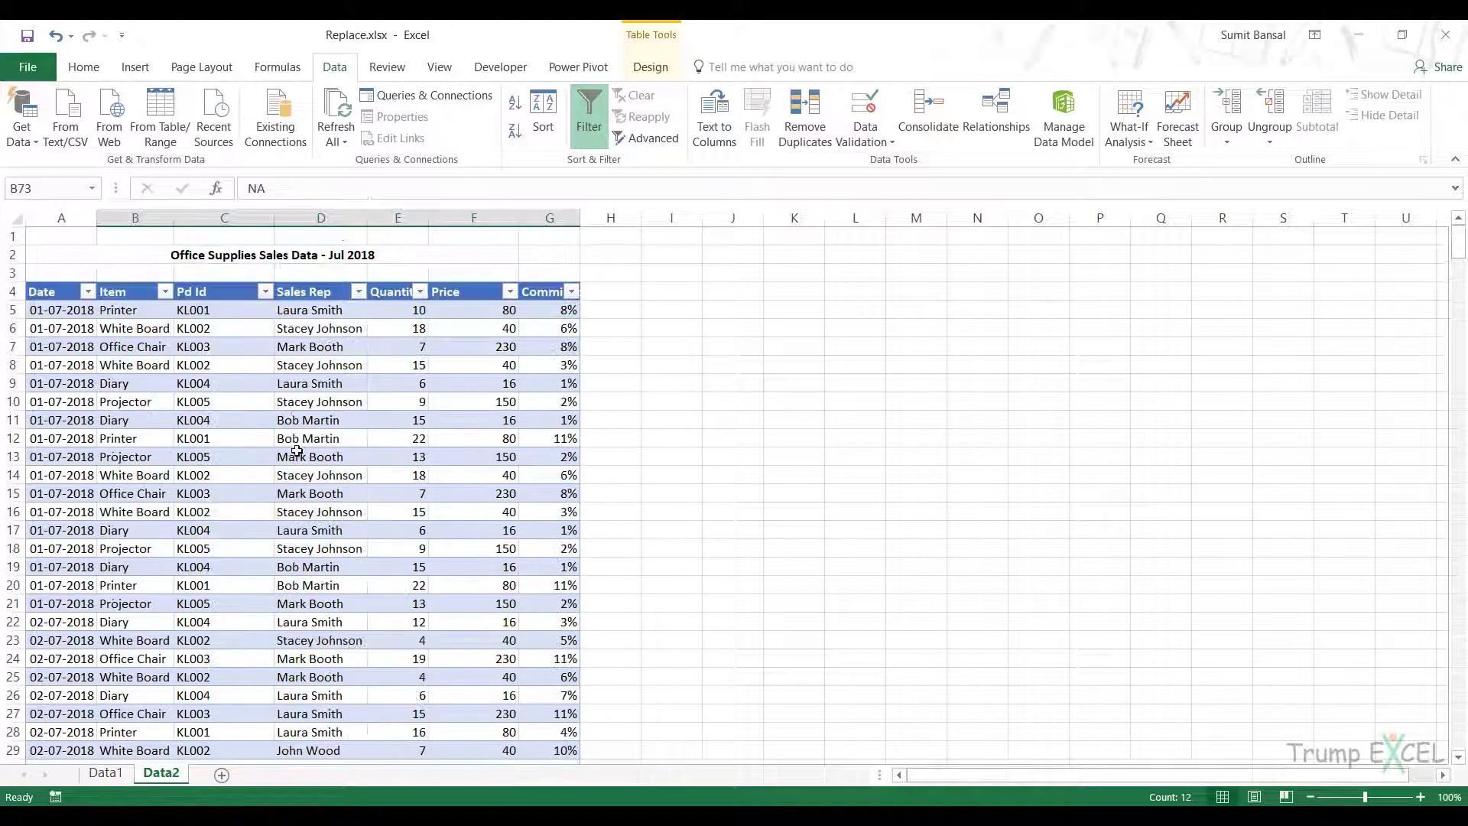
left_click(155, 375)
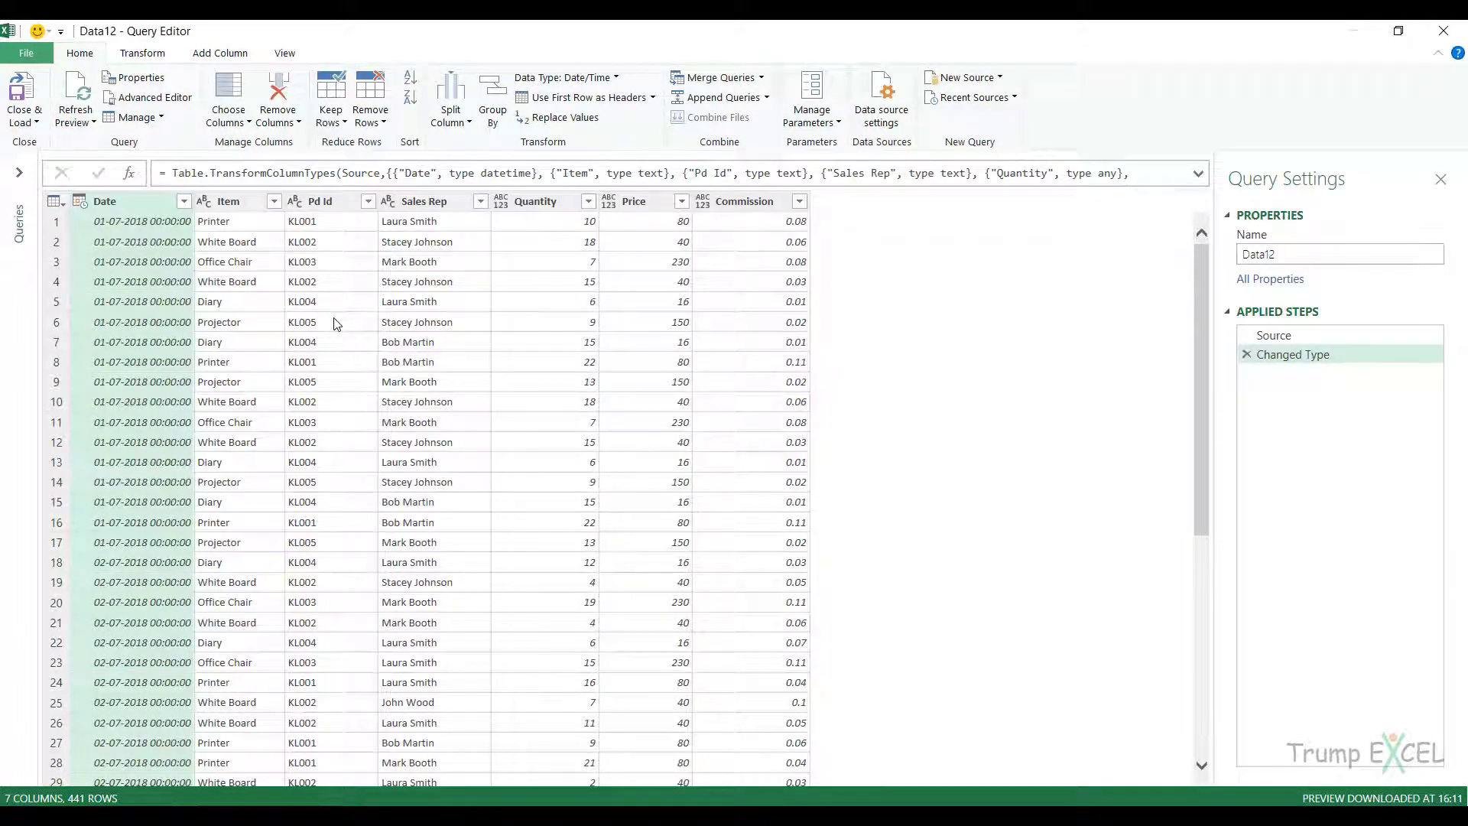
Check the data types of the Date, Item, Pd Id, Sales Rep and Quantity columns
left_click(133, 220)
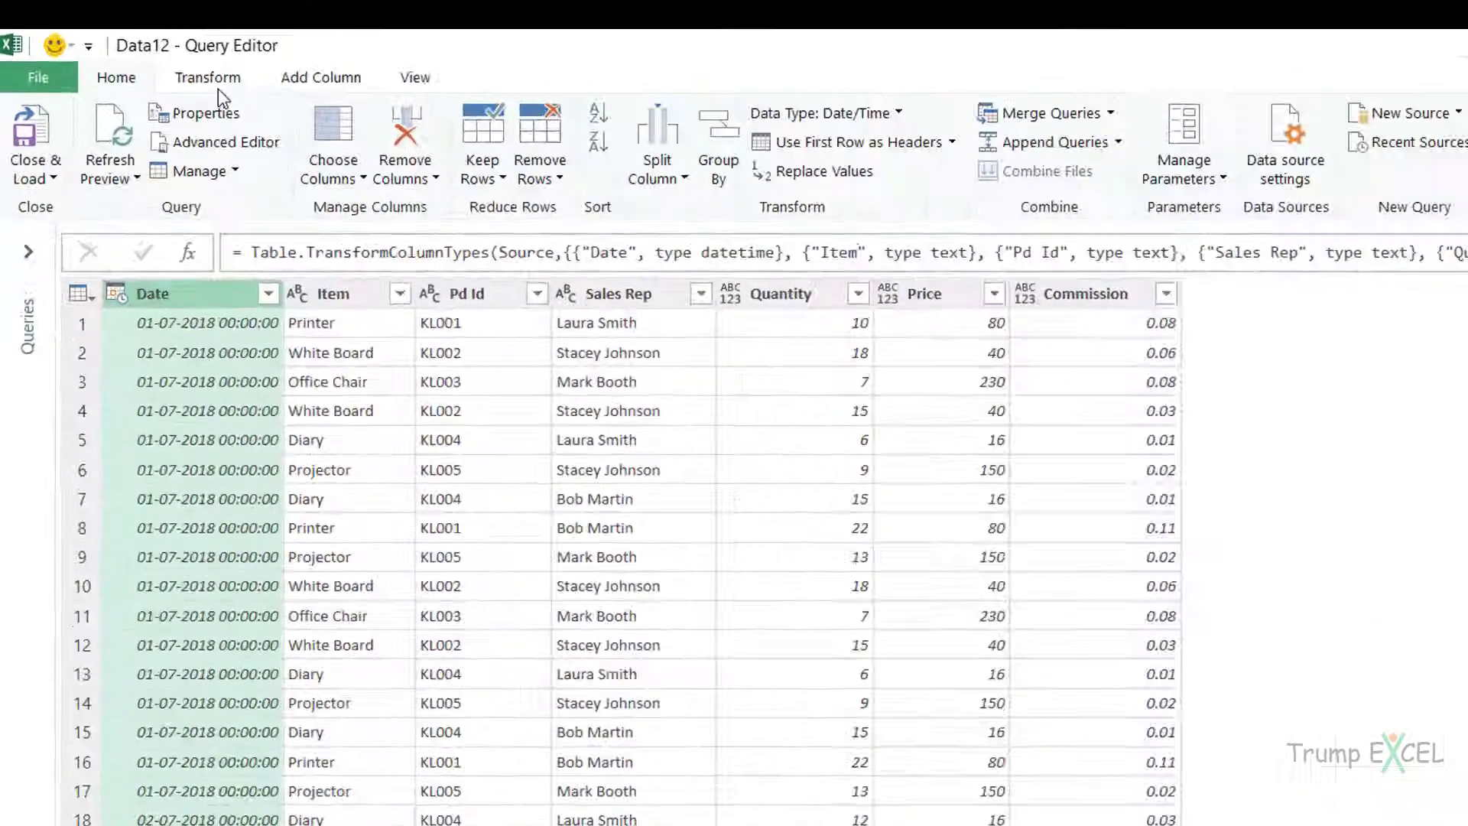
left_click(146, 55)
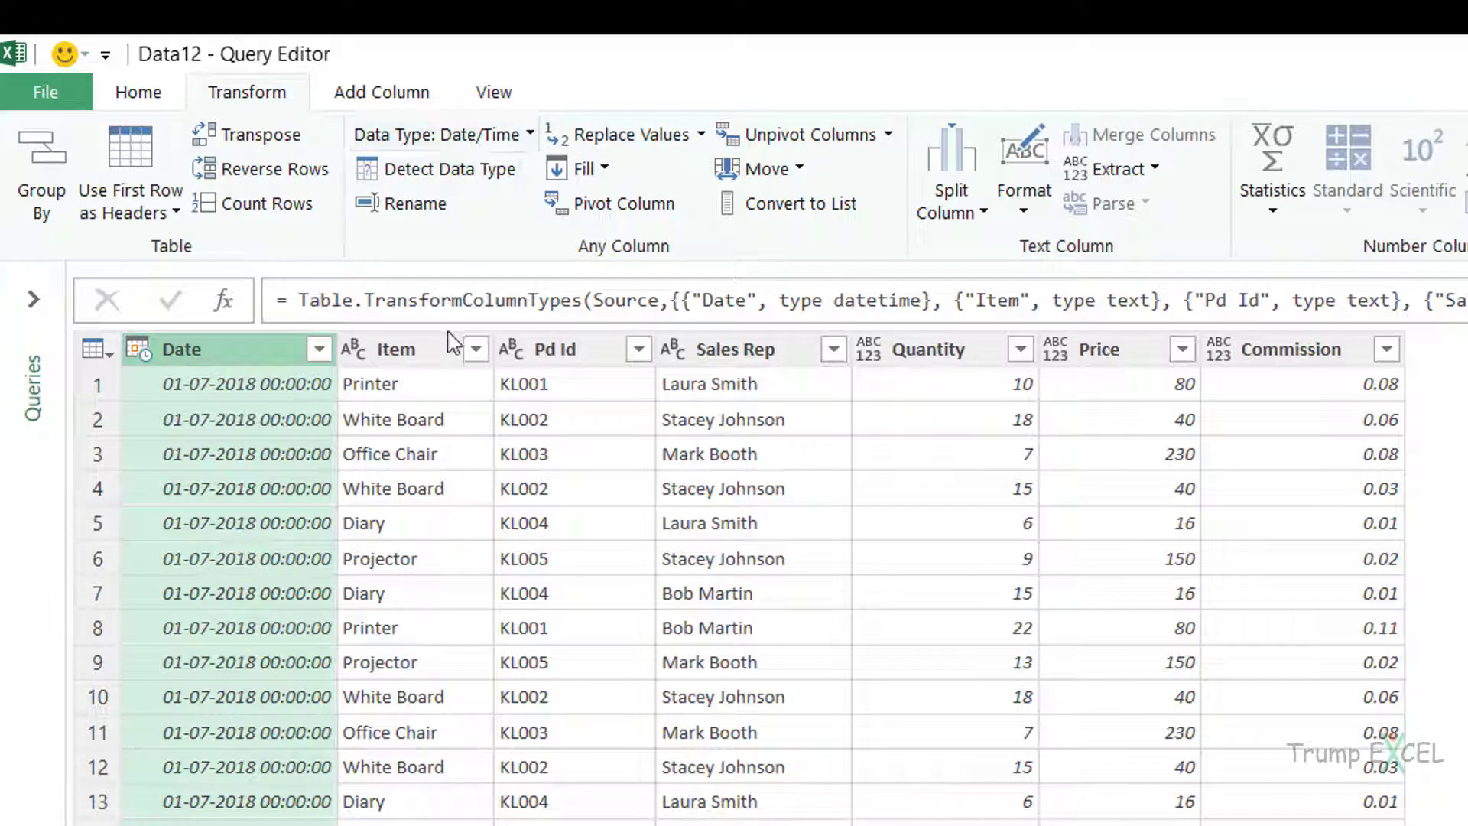
left_click(416, 353)
left_click(544, 352)
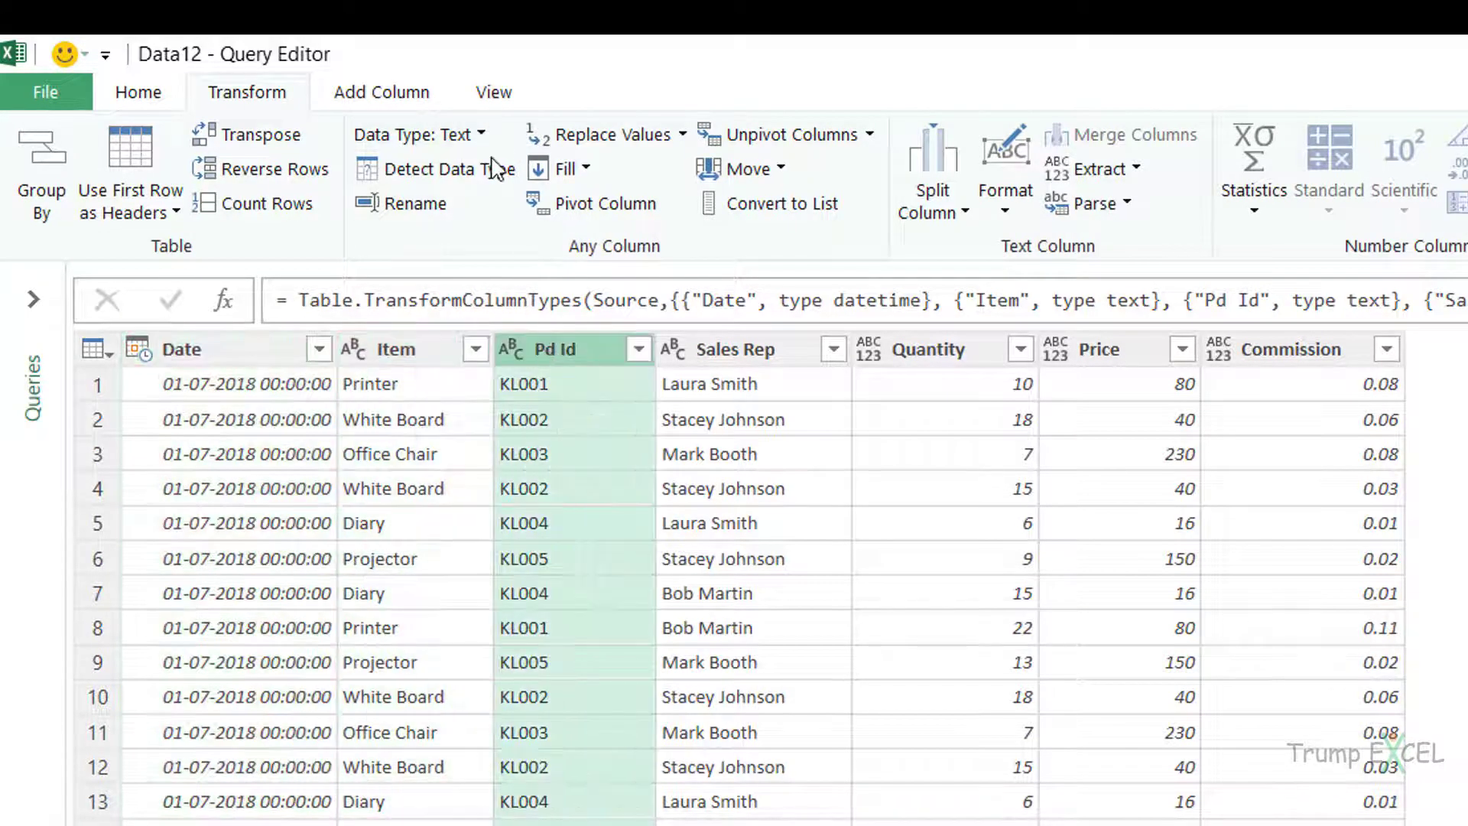
left_click(730, 350)
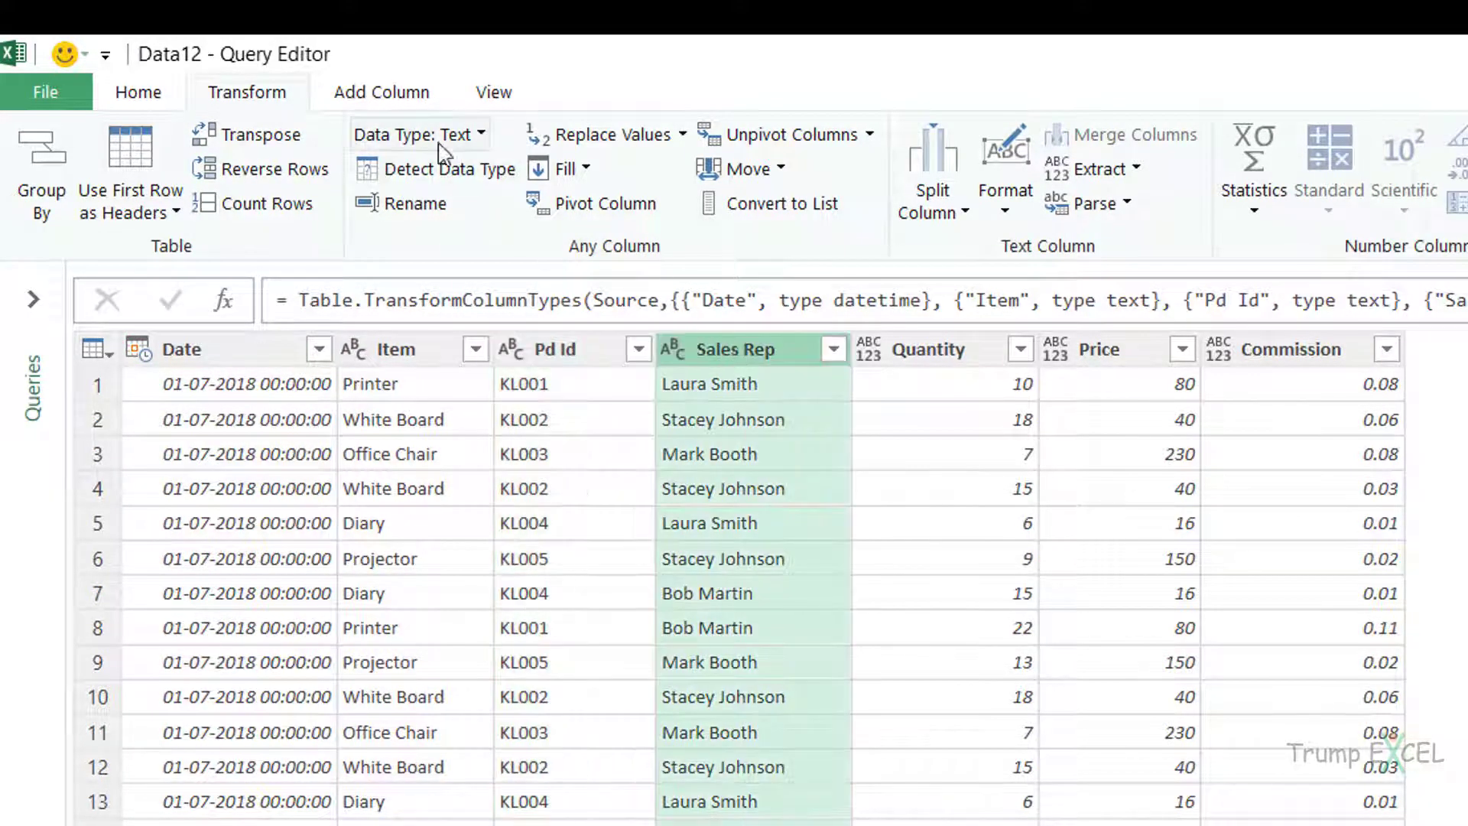
left_click(934, 365)
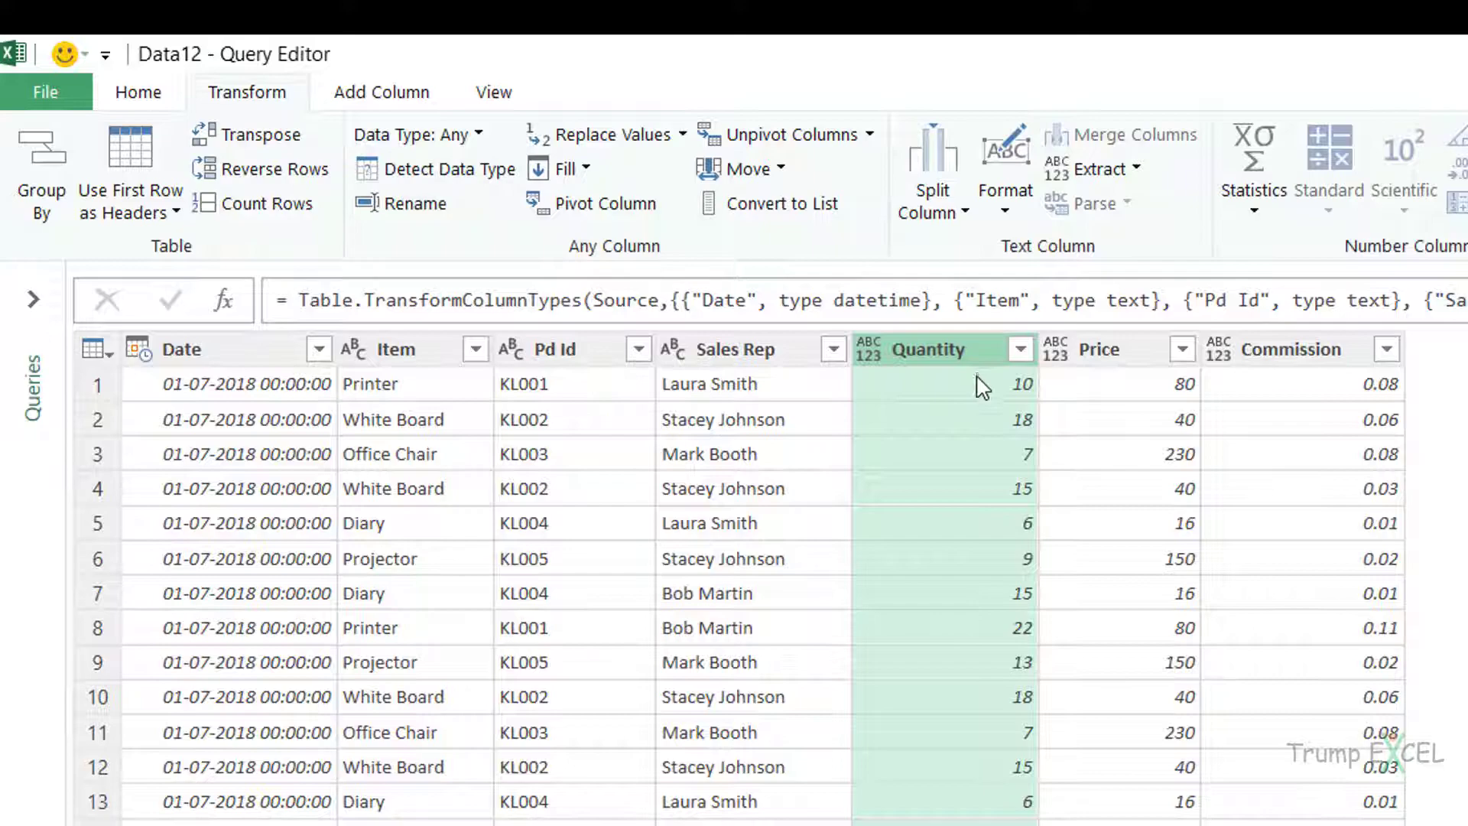
Scroll through Quantity to find the NA entries that keep it typed as Any
scroll(742, 597, "down", 15)
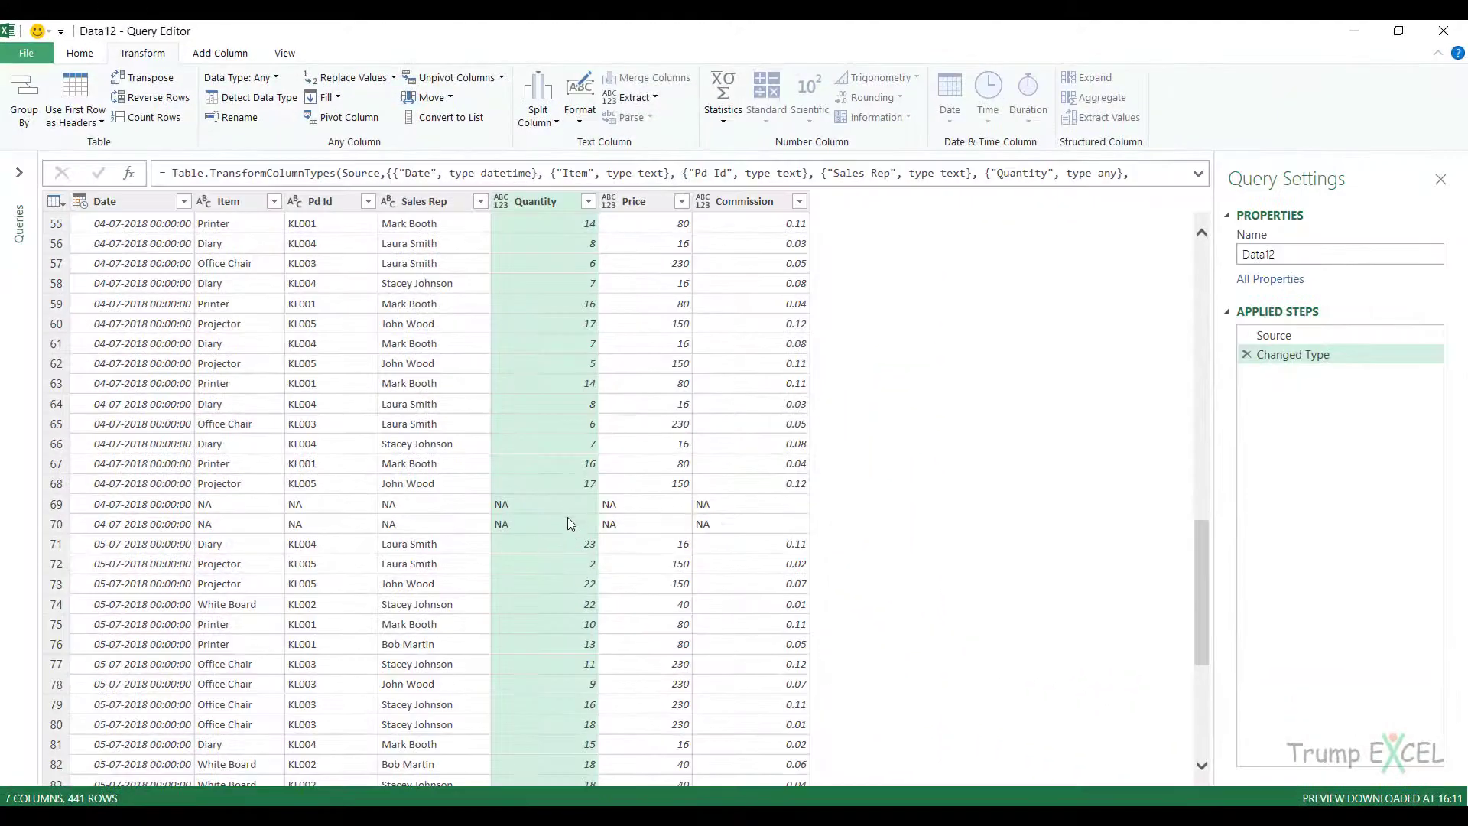
scroll(568, 523, "up", 5)
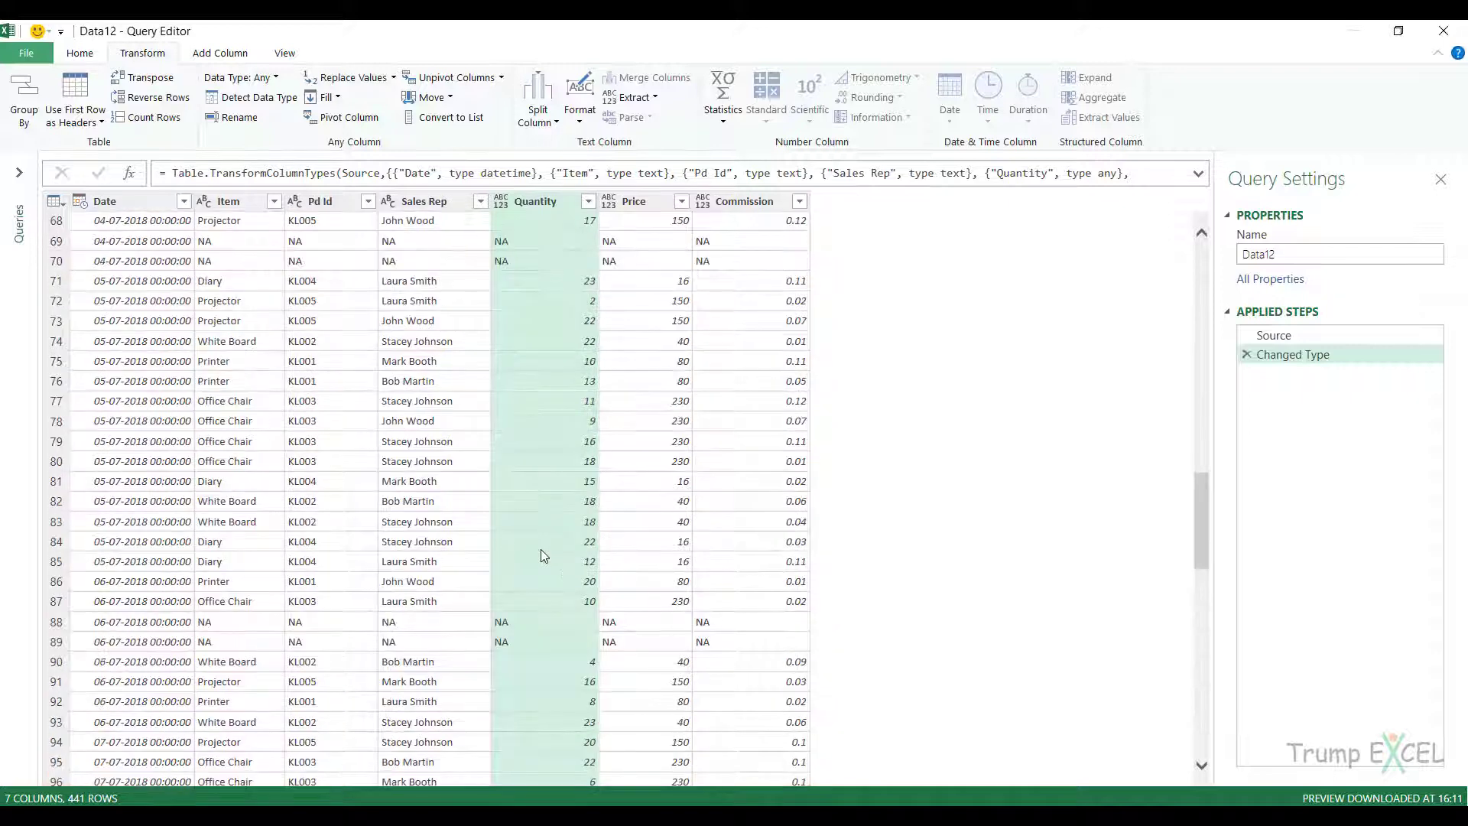
scroll(542, 550, "up", 10)
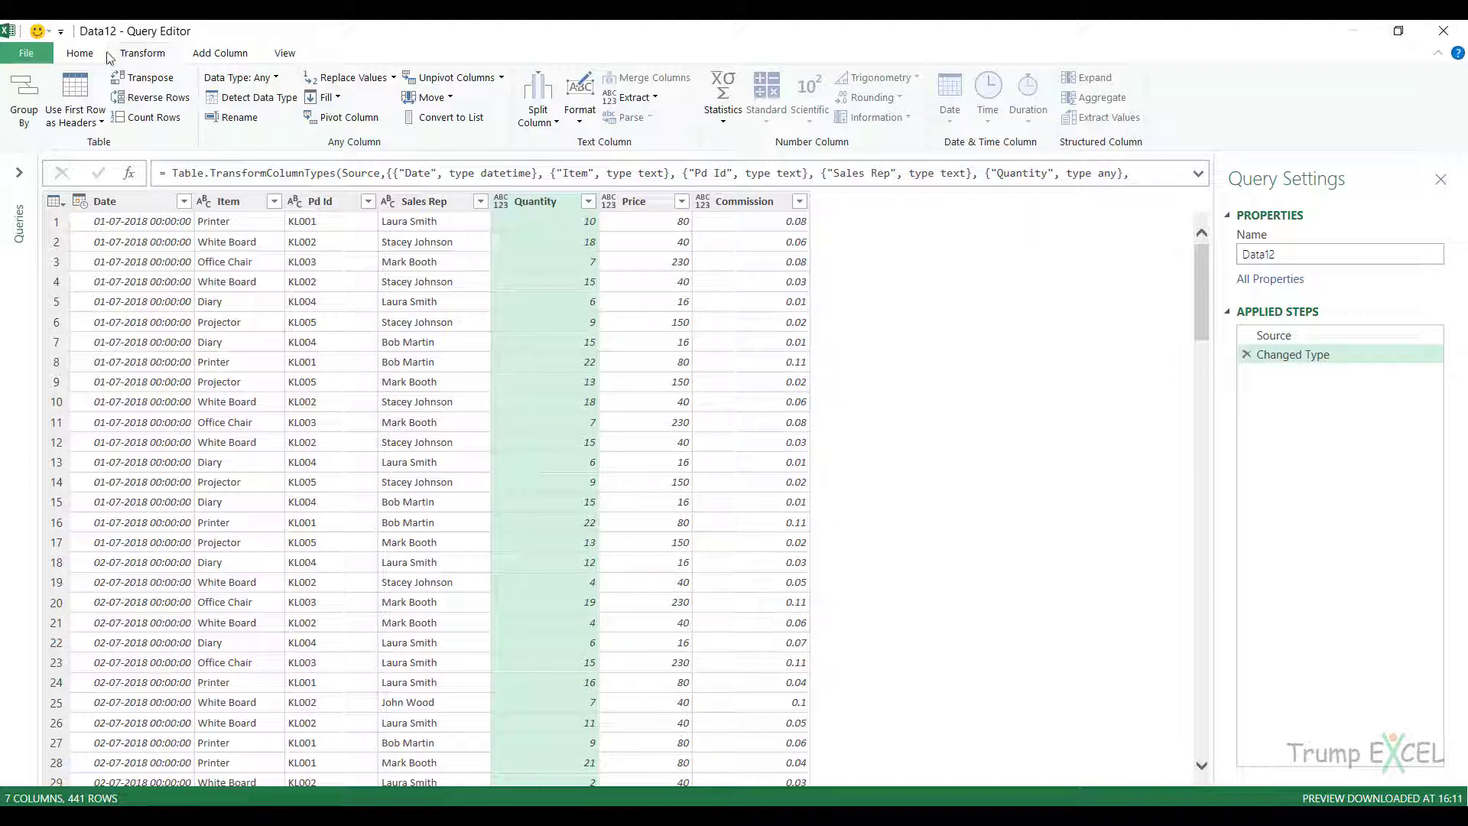
left_click(356, 79)
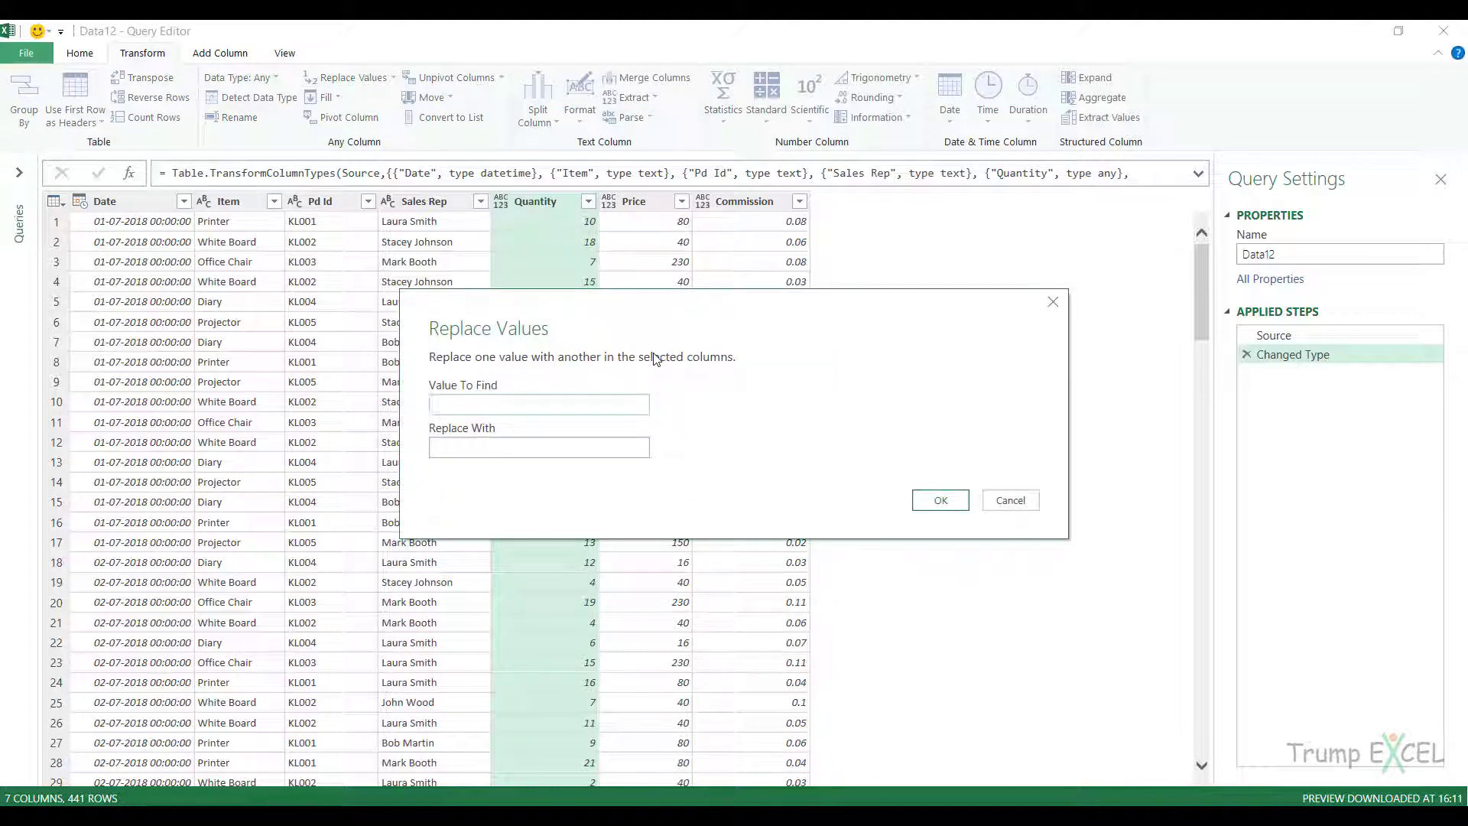
type("NA")
left_click(570, 447)
type("0")
left_click(940, 500)
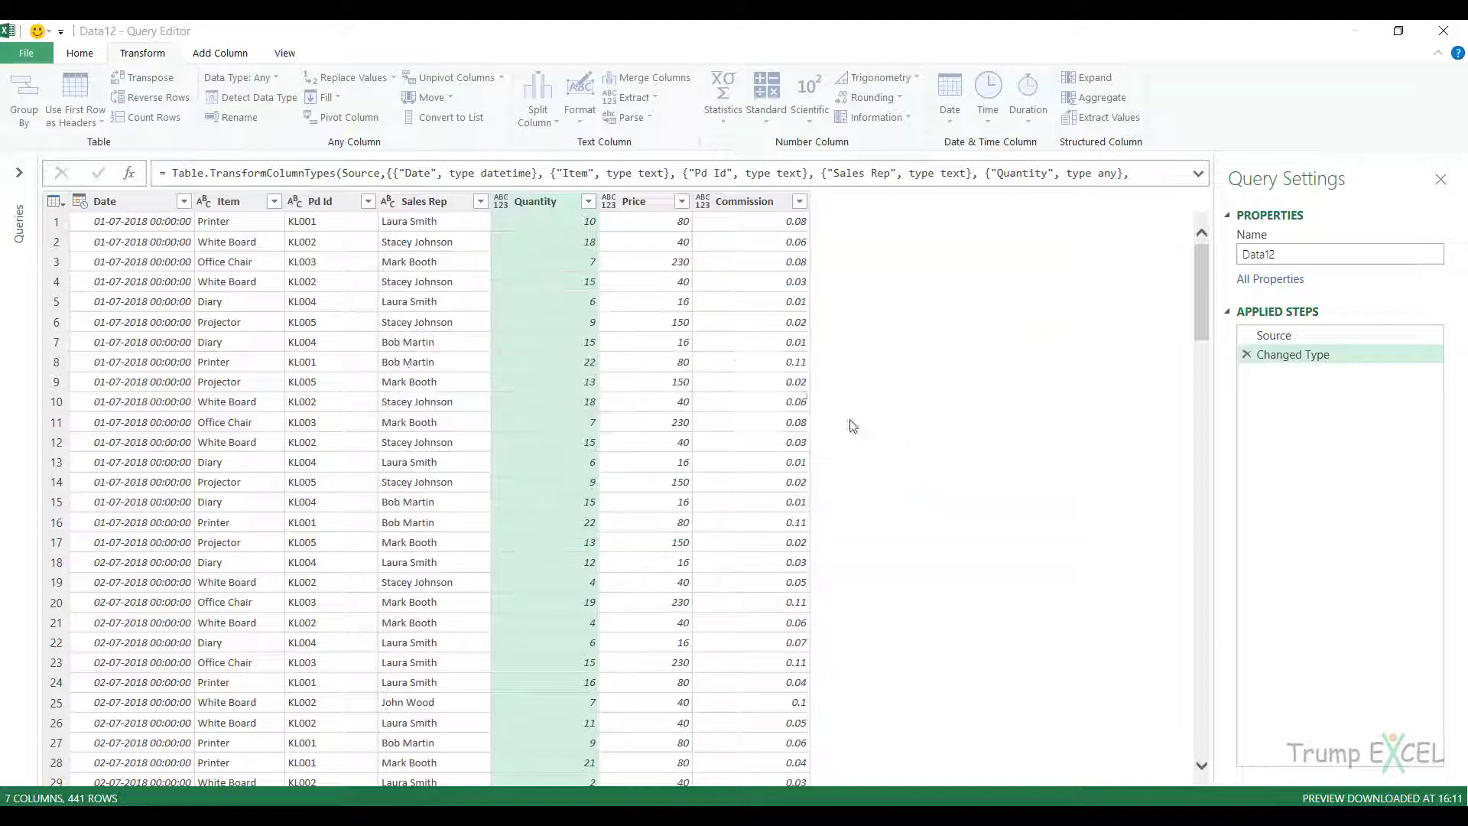
scroll(666, 419, "down", 7)
scroll(666, 419, "down", 14)
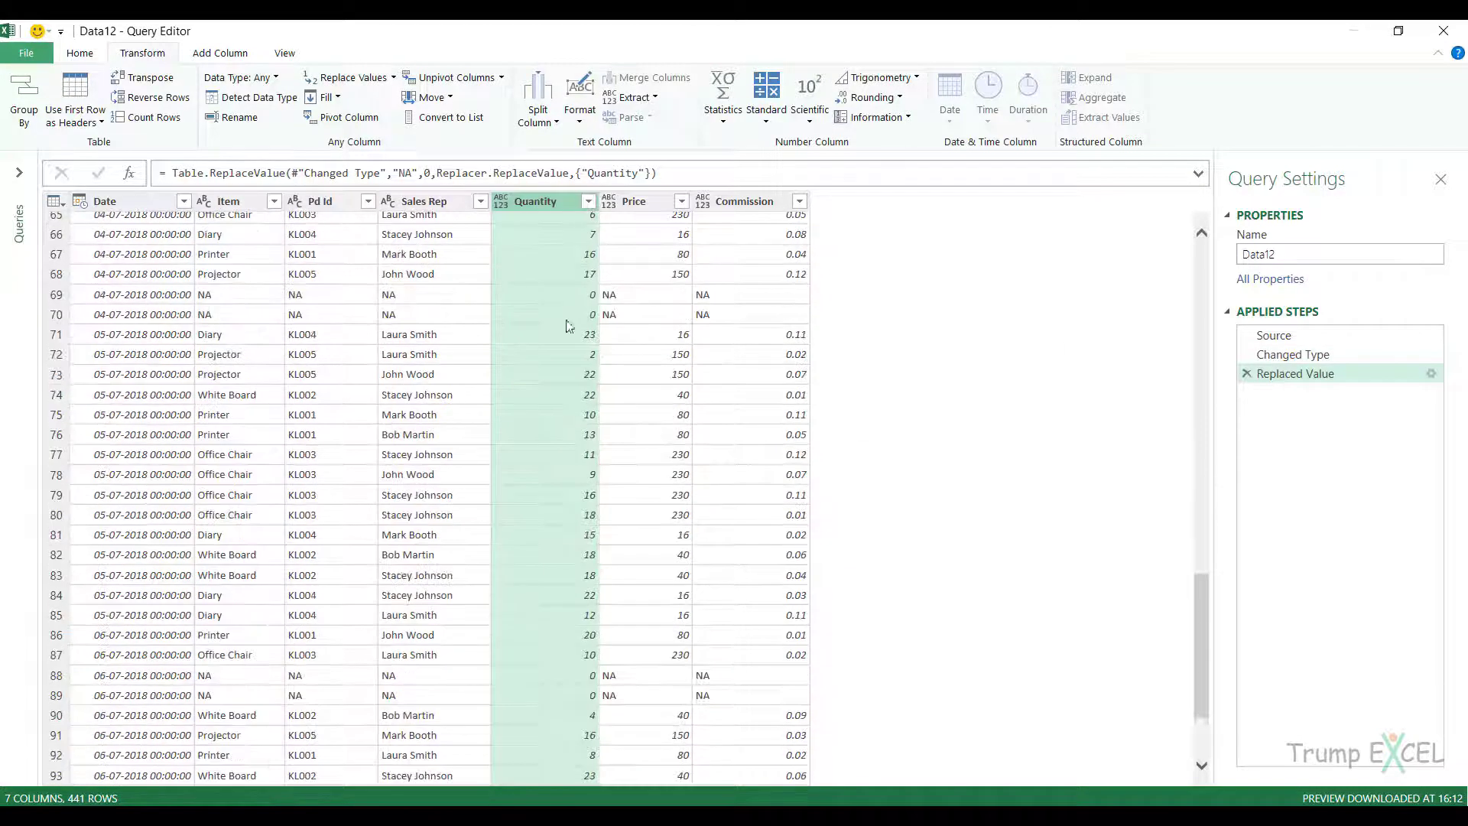
scroll(597, 397, "up", 20)
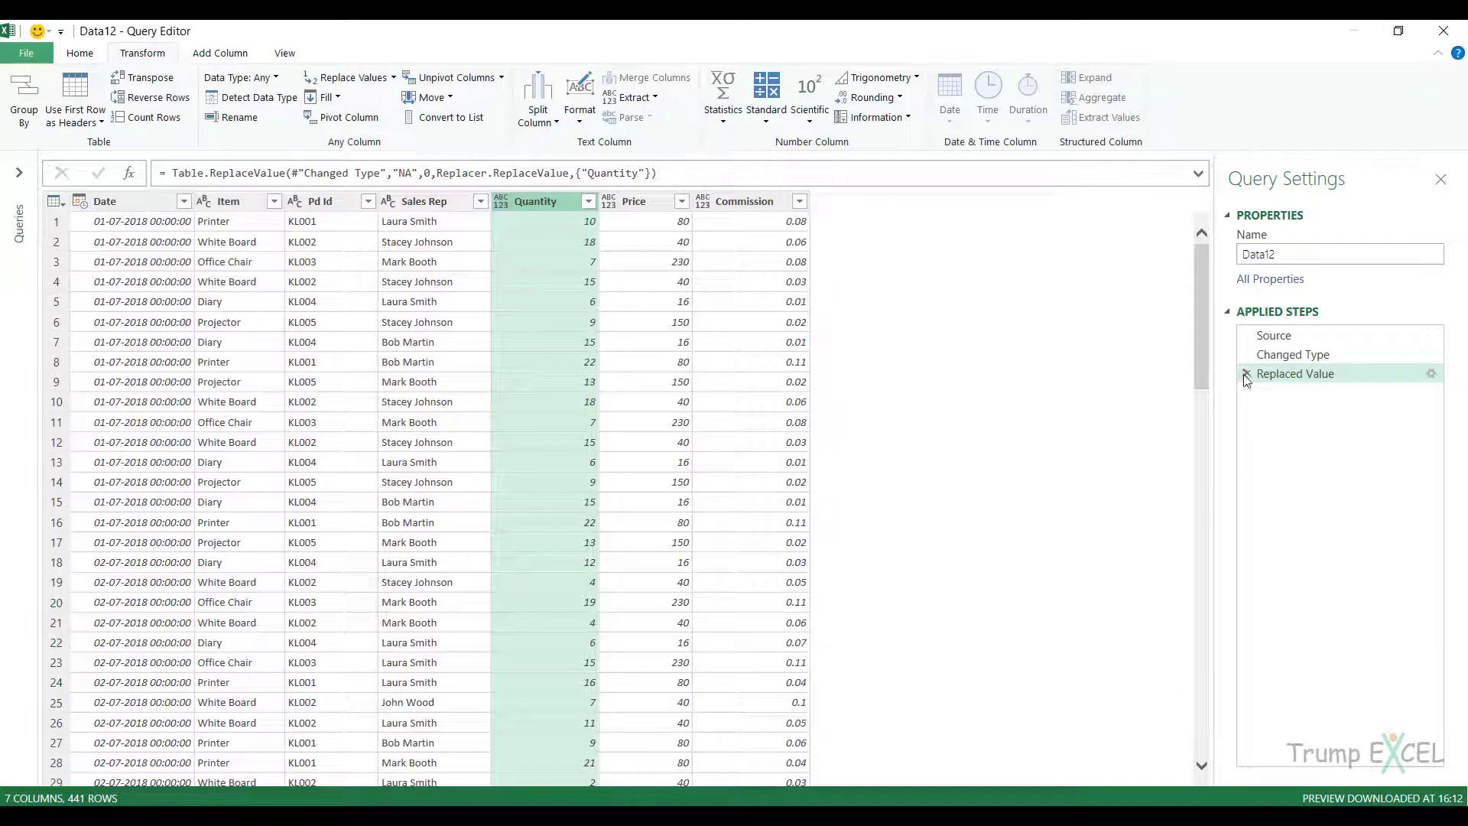
left_click(1246, 374)
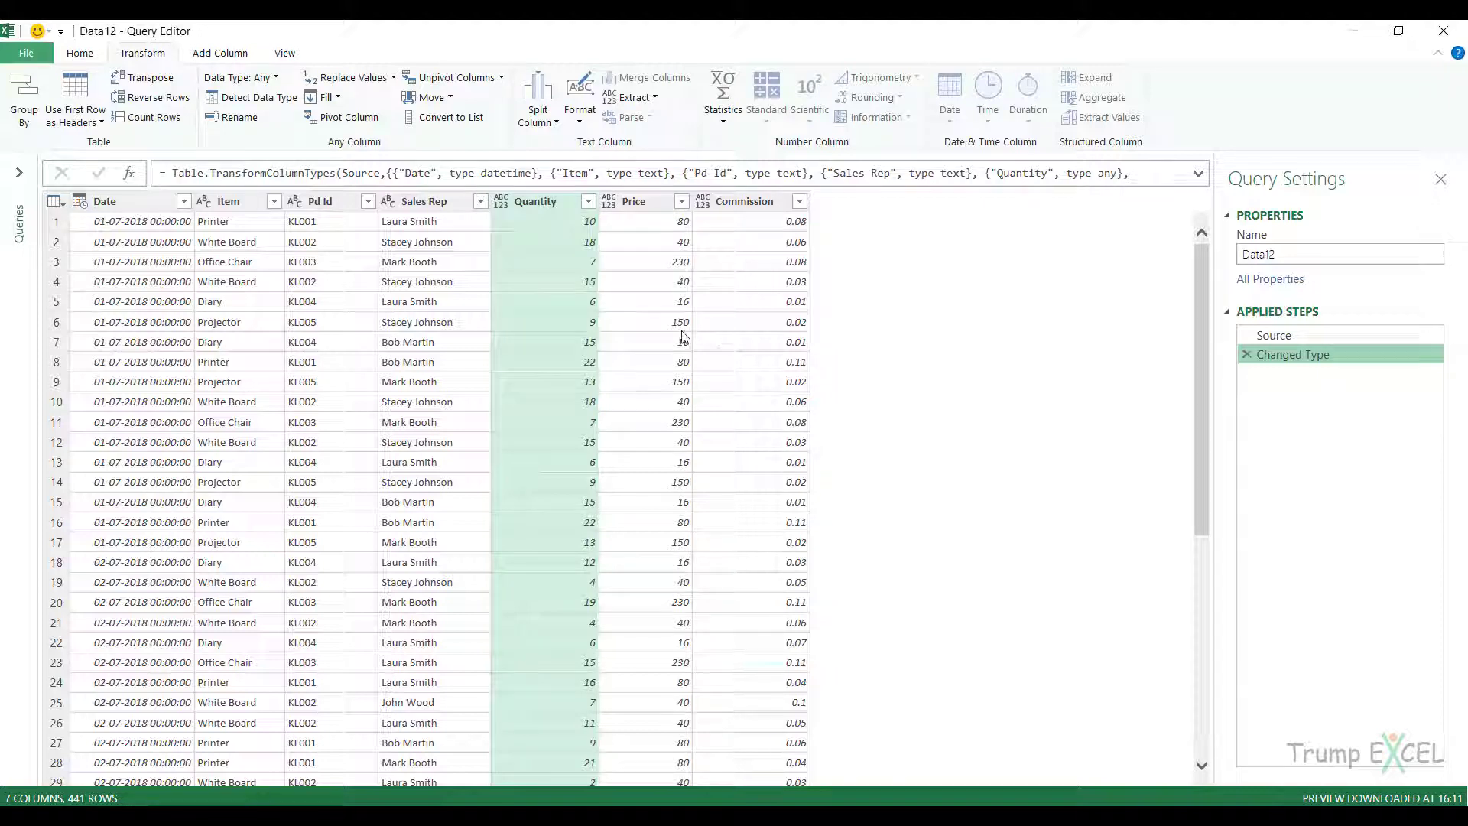
scroll(612, 339, "down", 7)
scroll(612, 339, "down", 3)
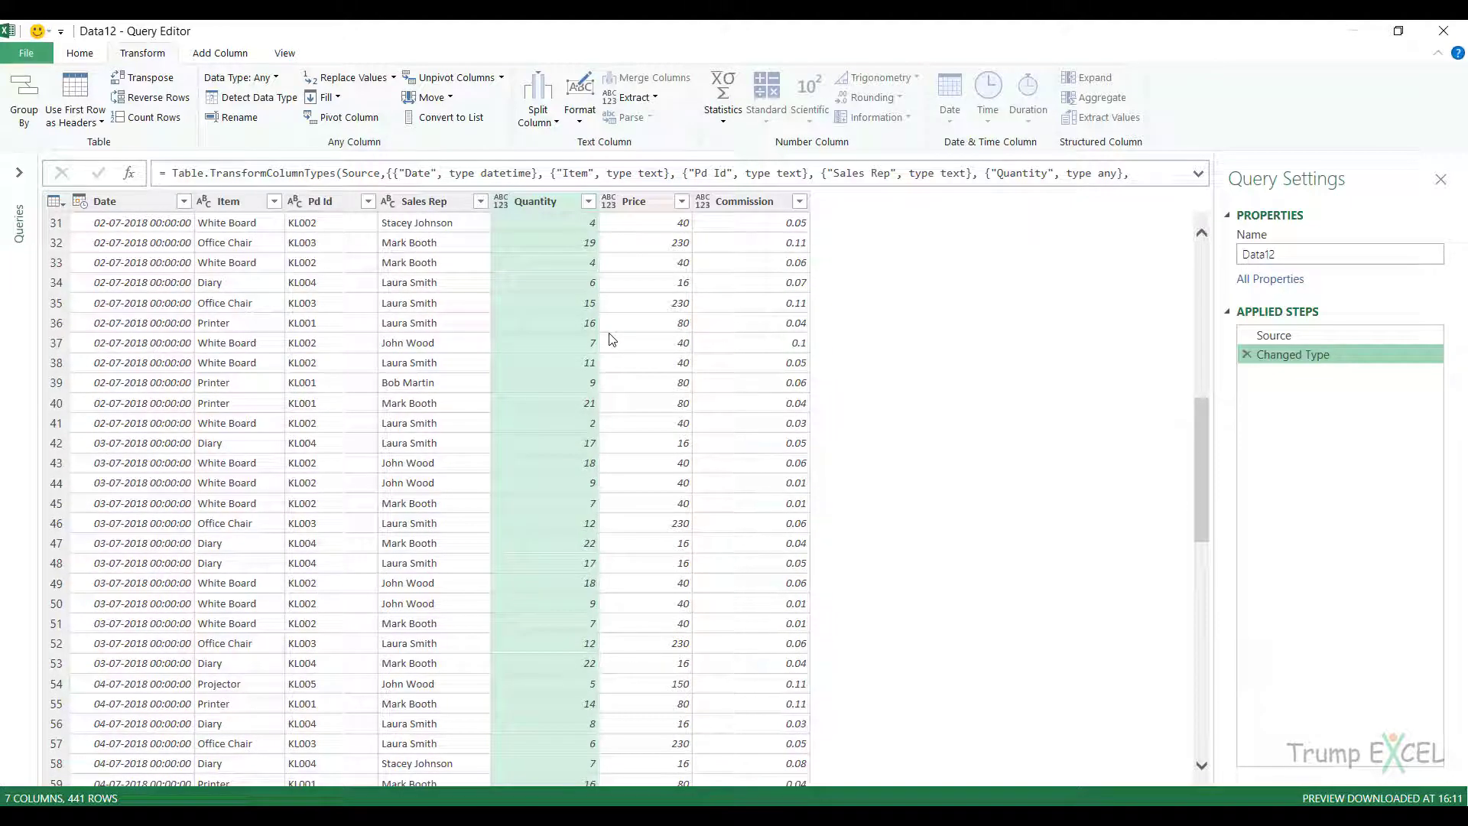
scroll(612, 338, "up", 10)
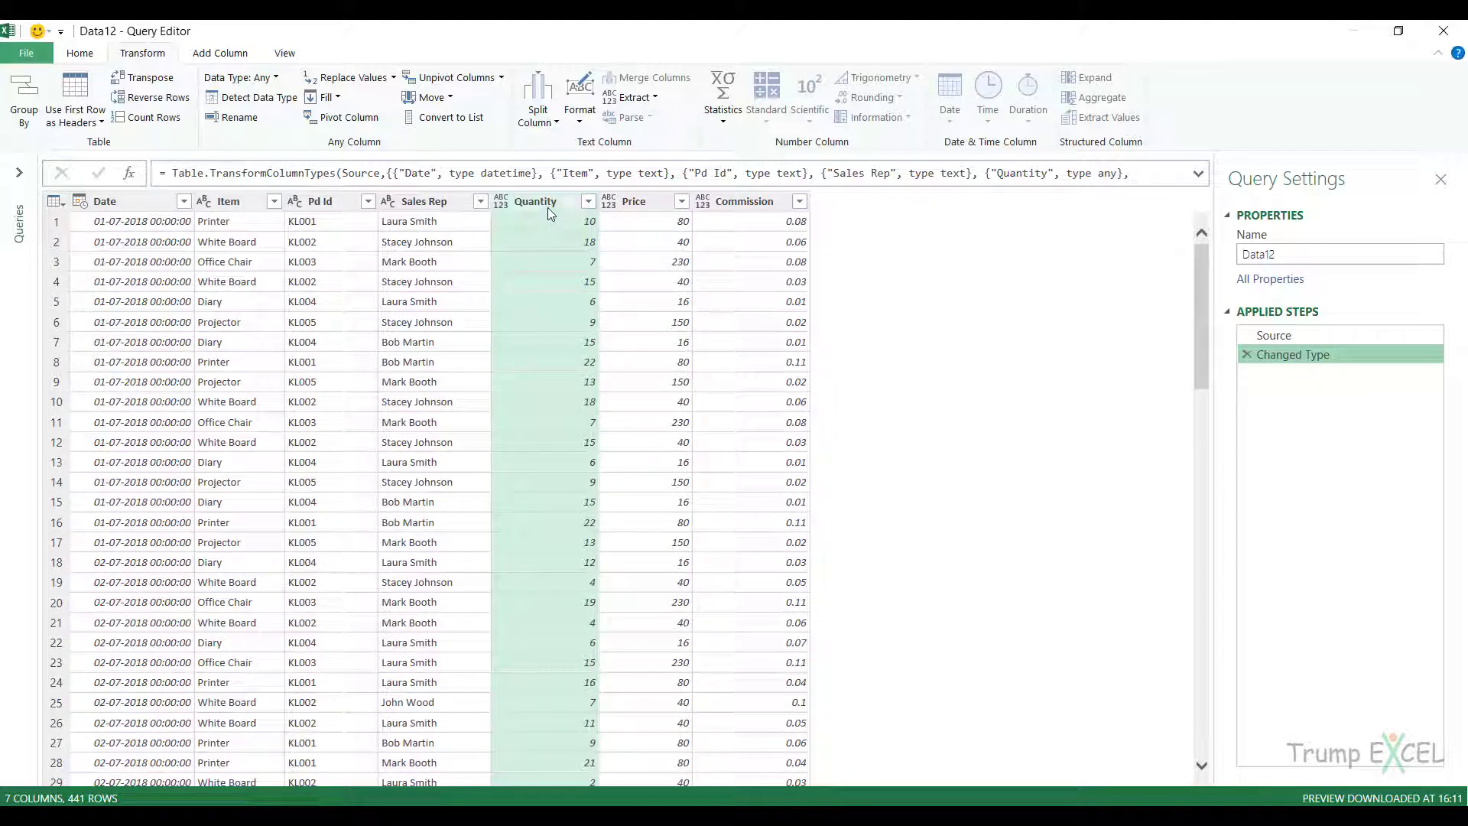
left_click(547, 208)
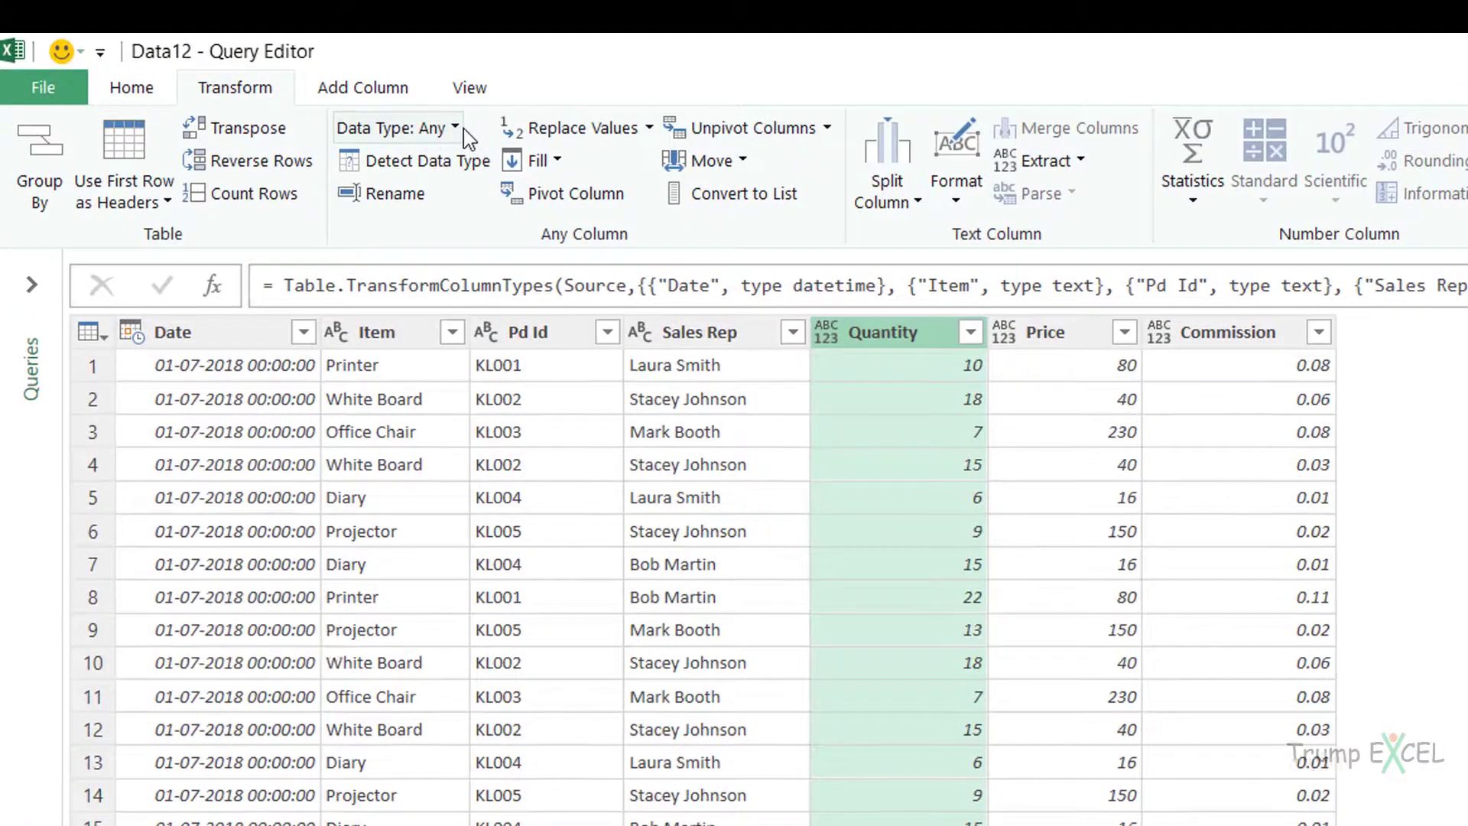
Change Quantity's type from Any to Whole Number and check the resulting Error rows
left_click(268, 78)
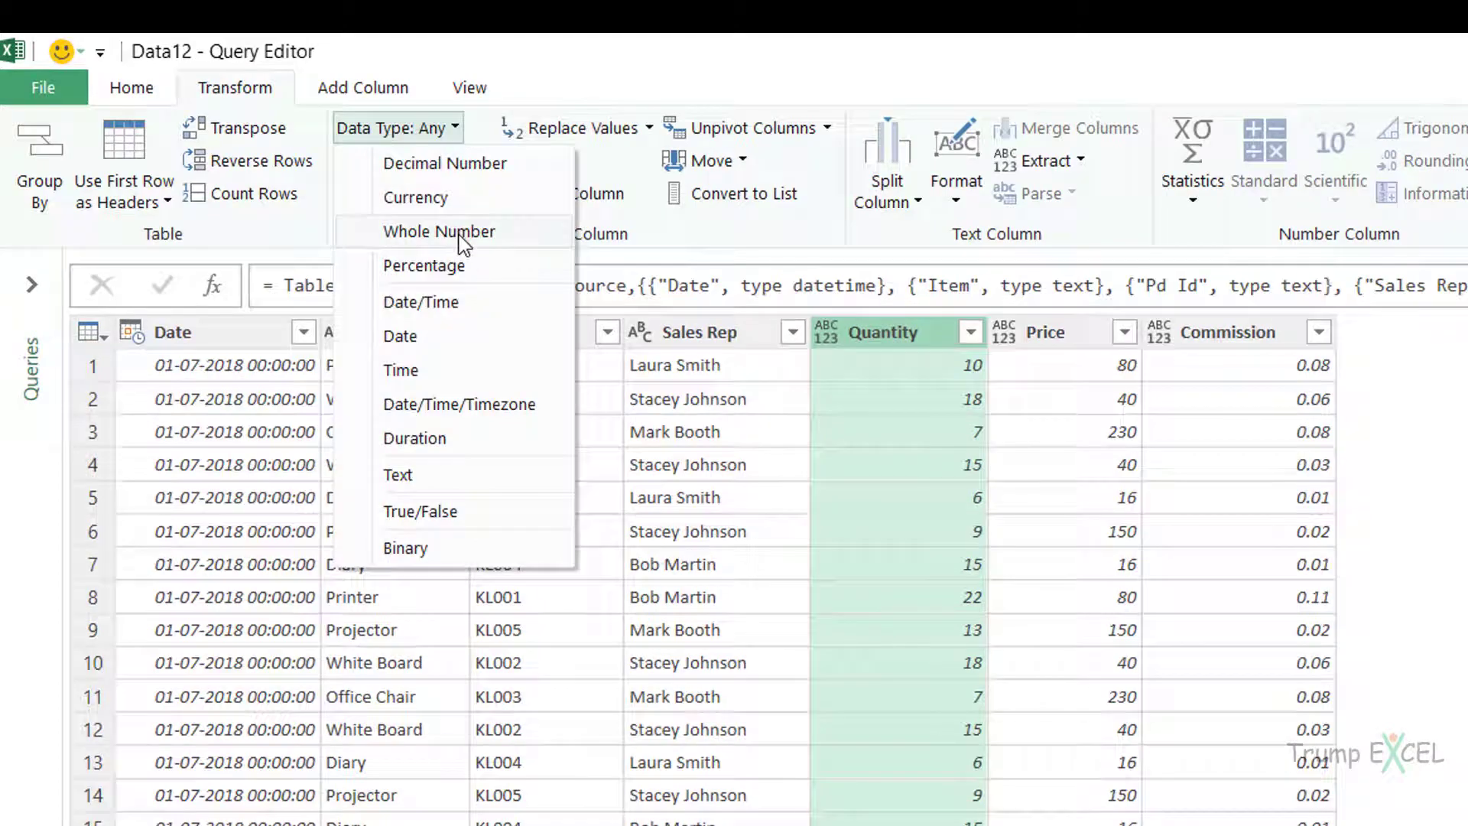
left_click(480, 230)
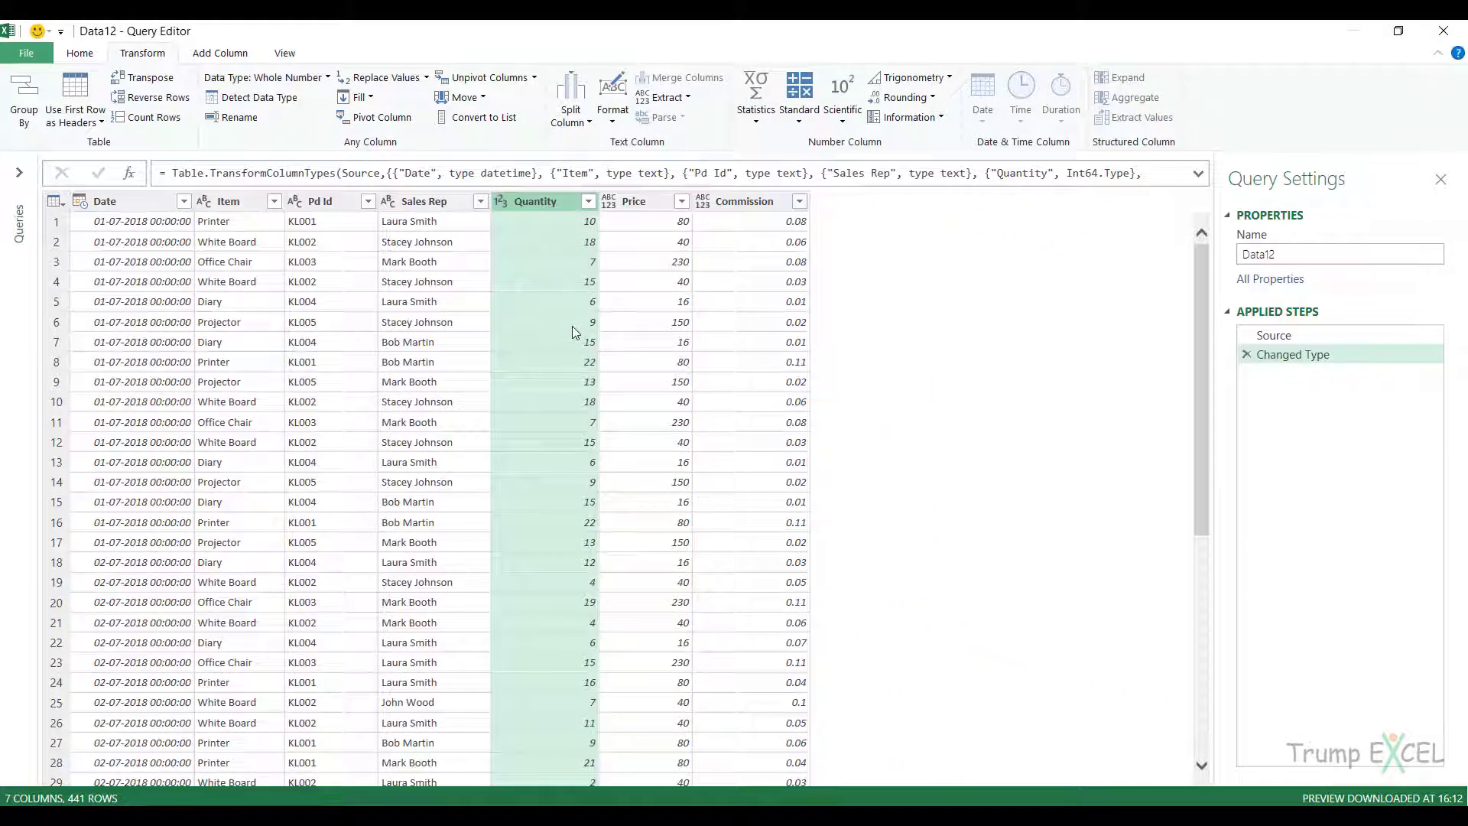
scroll(576, 327, "down", 18)
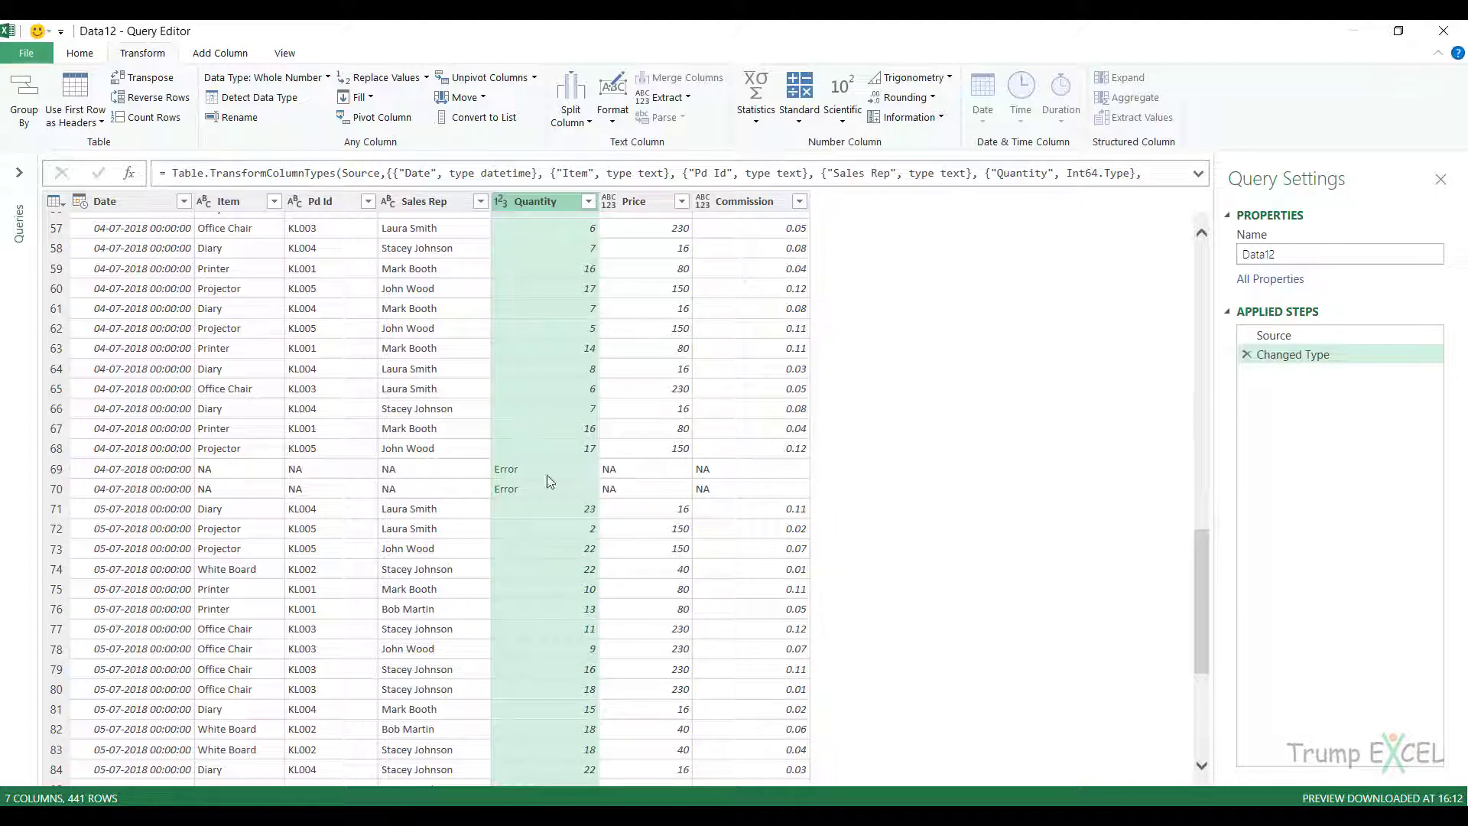
scroll(566, 457, "up", 3)
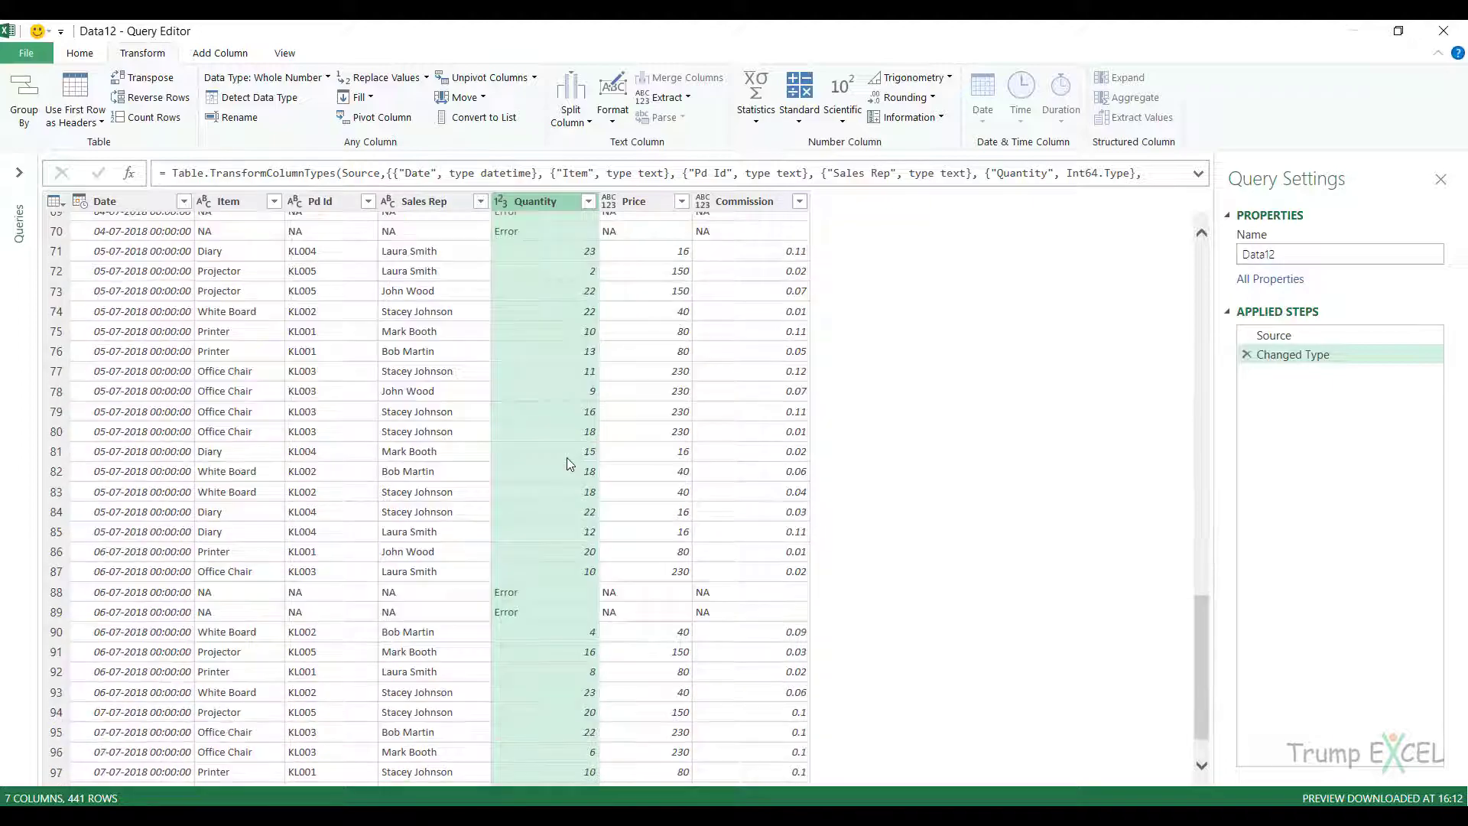
scroll(566, 457, "up", 15)
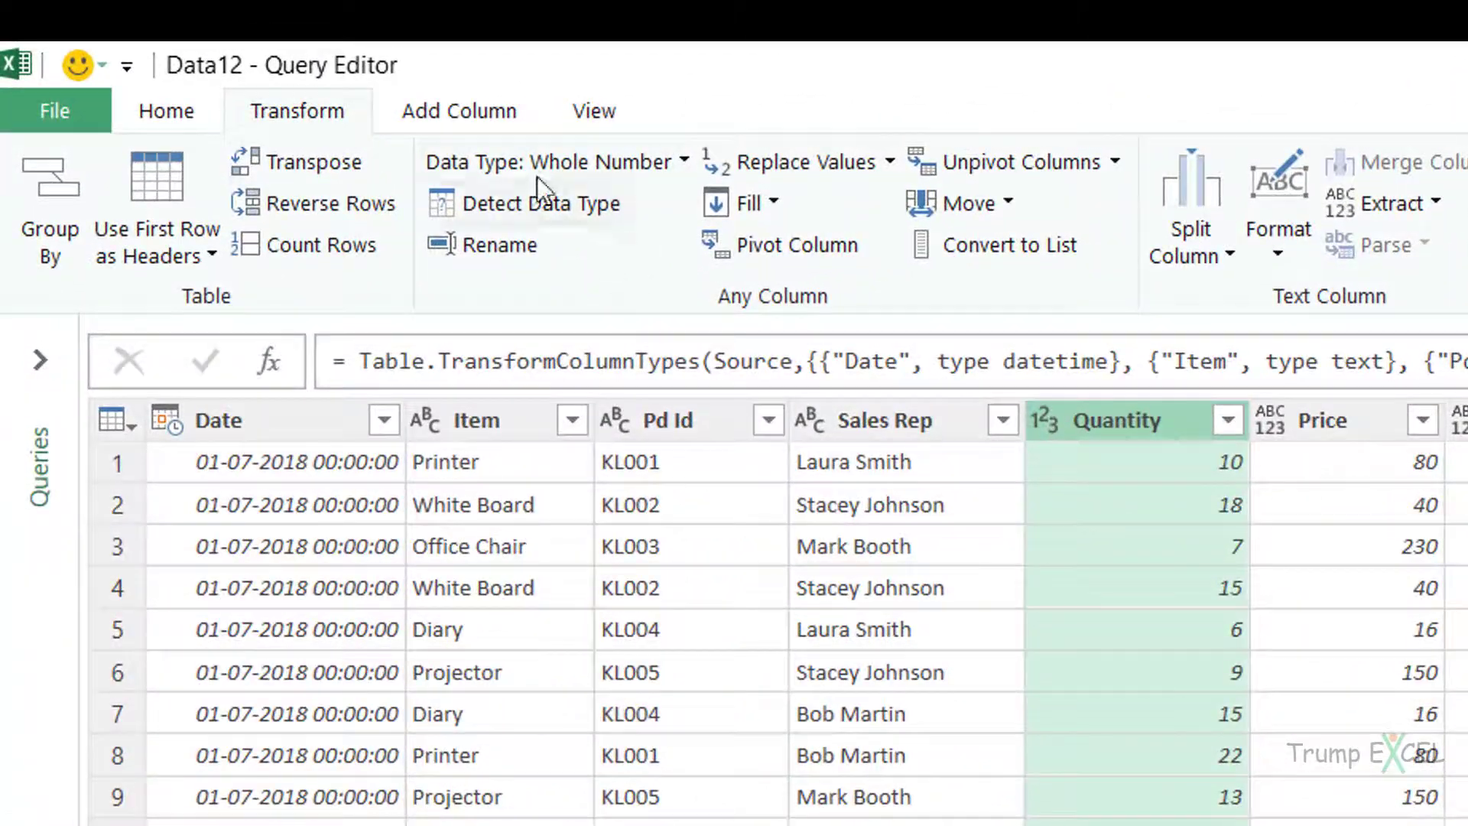
Replace the errors in Quantity with 0 and verify only whole numbers remain
left_click(889, 163)
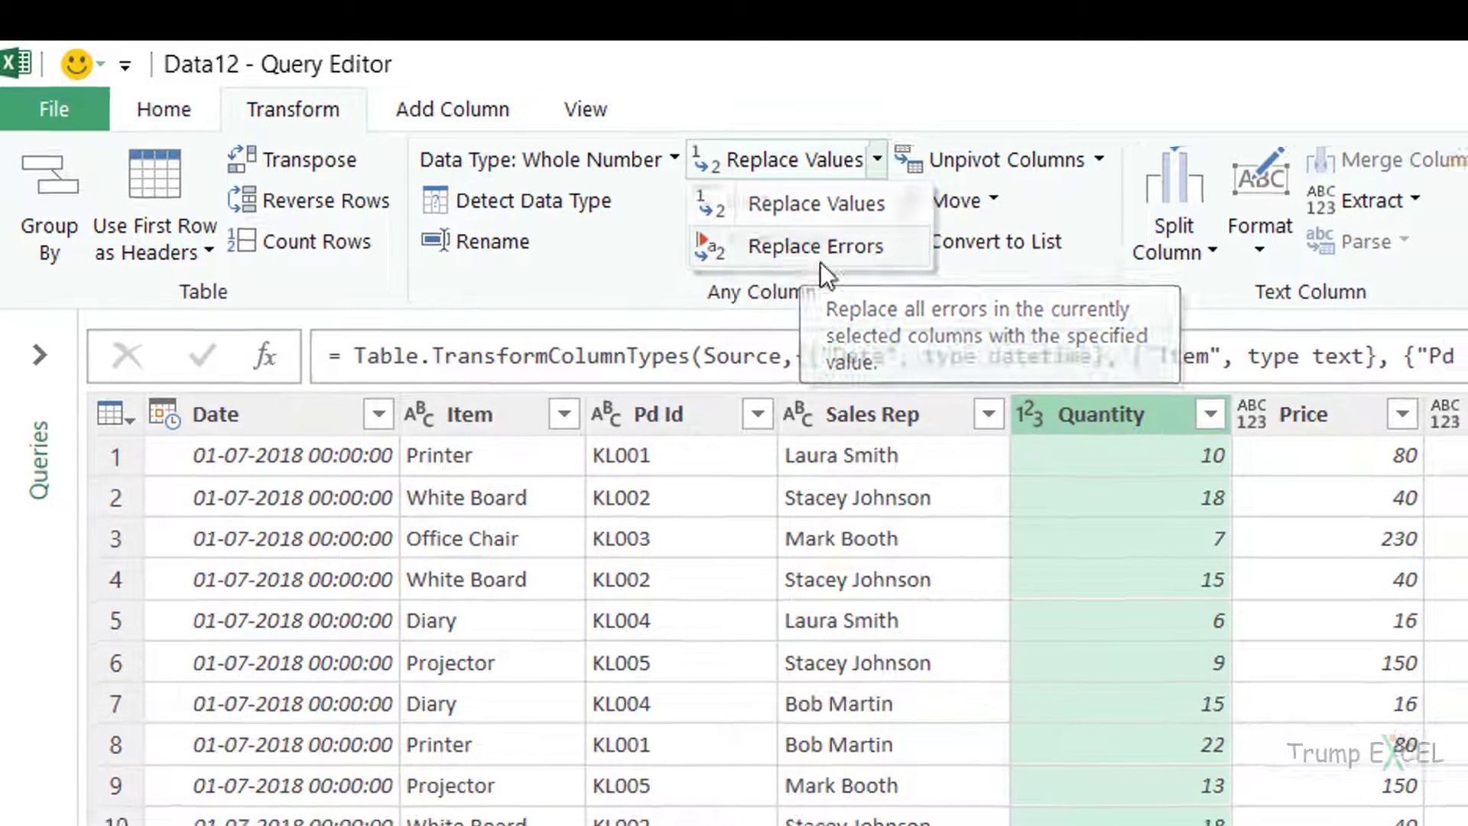
left_click(817, 255)
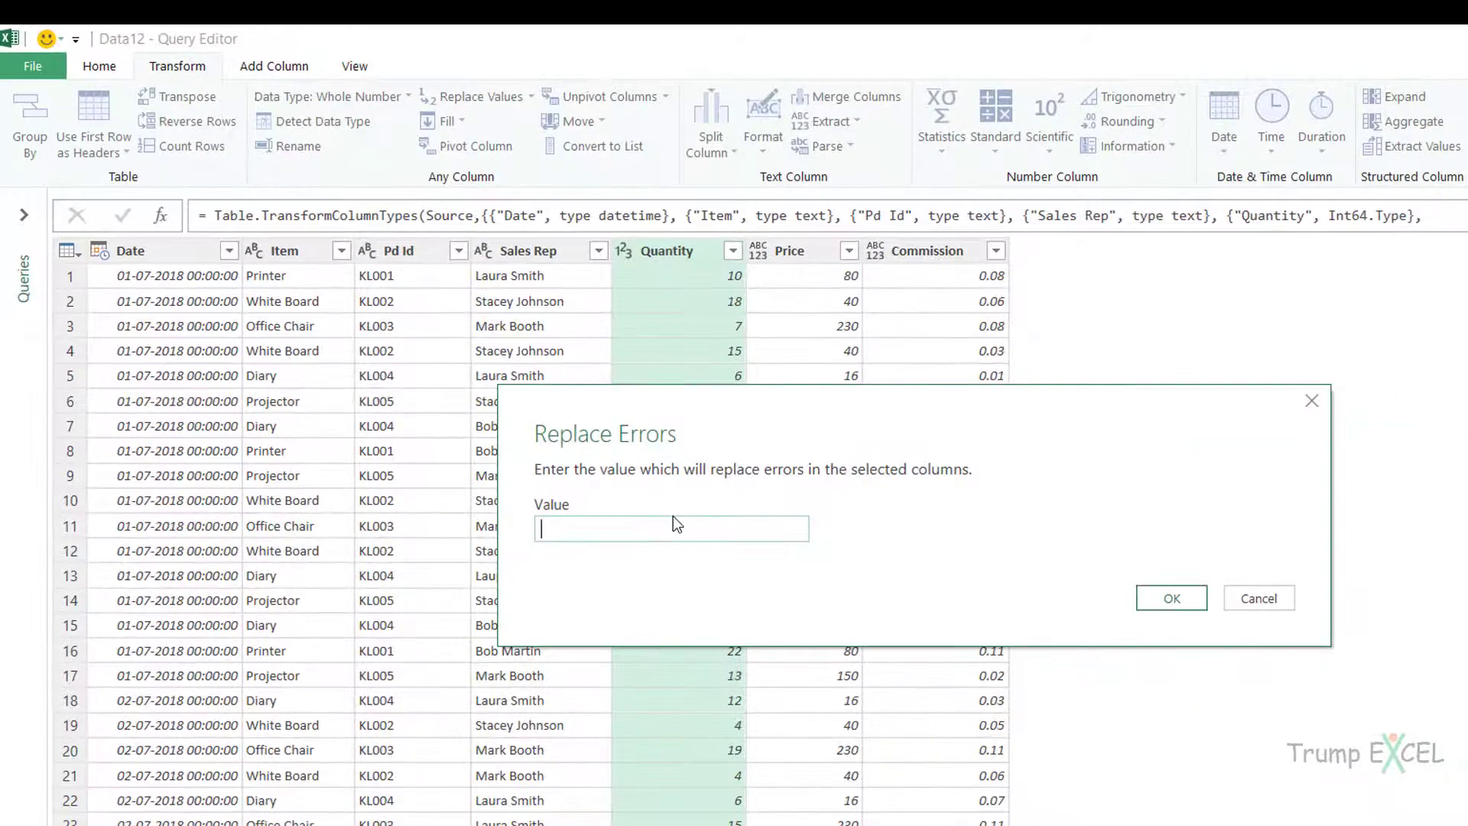
type("0")
left_click(1170, 598)
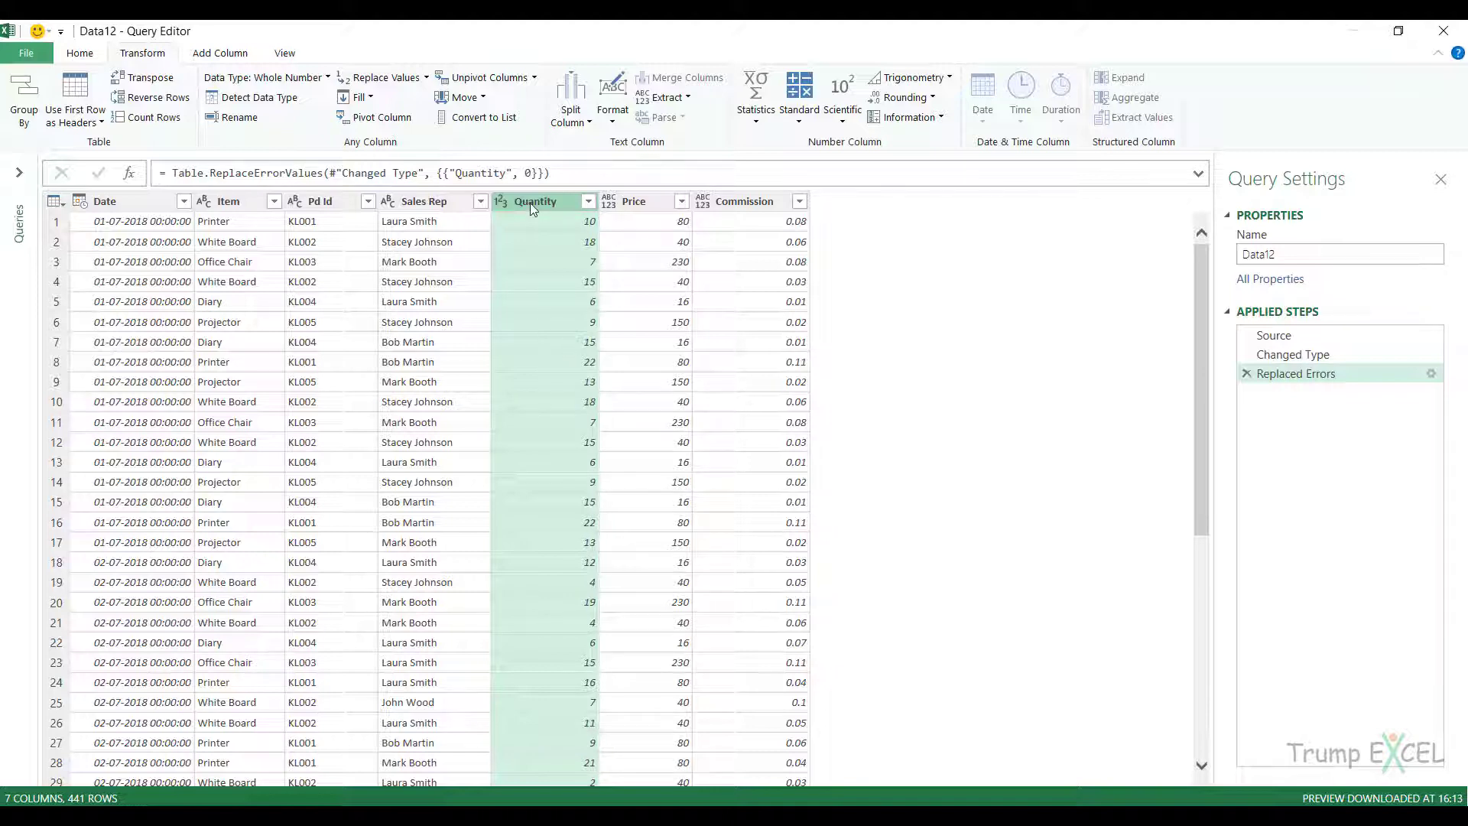
scroll(555, 350, "down", 7)
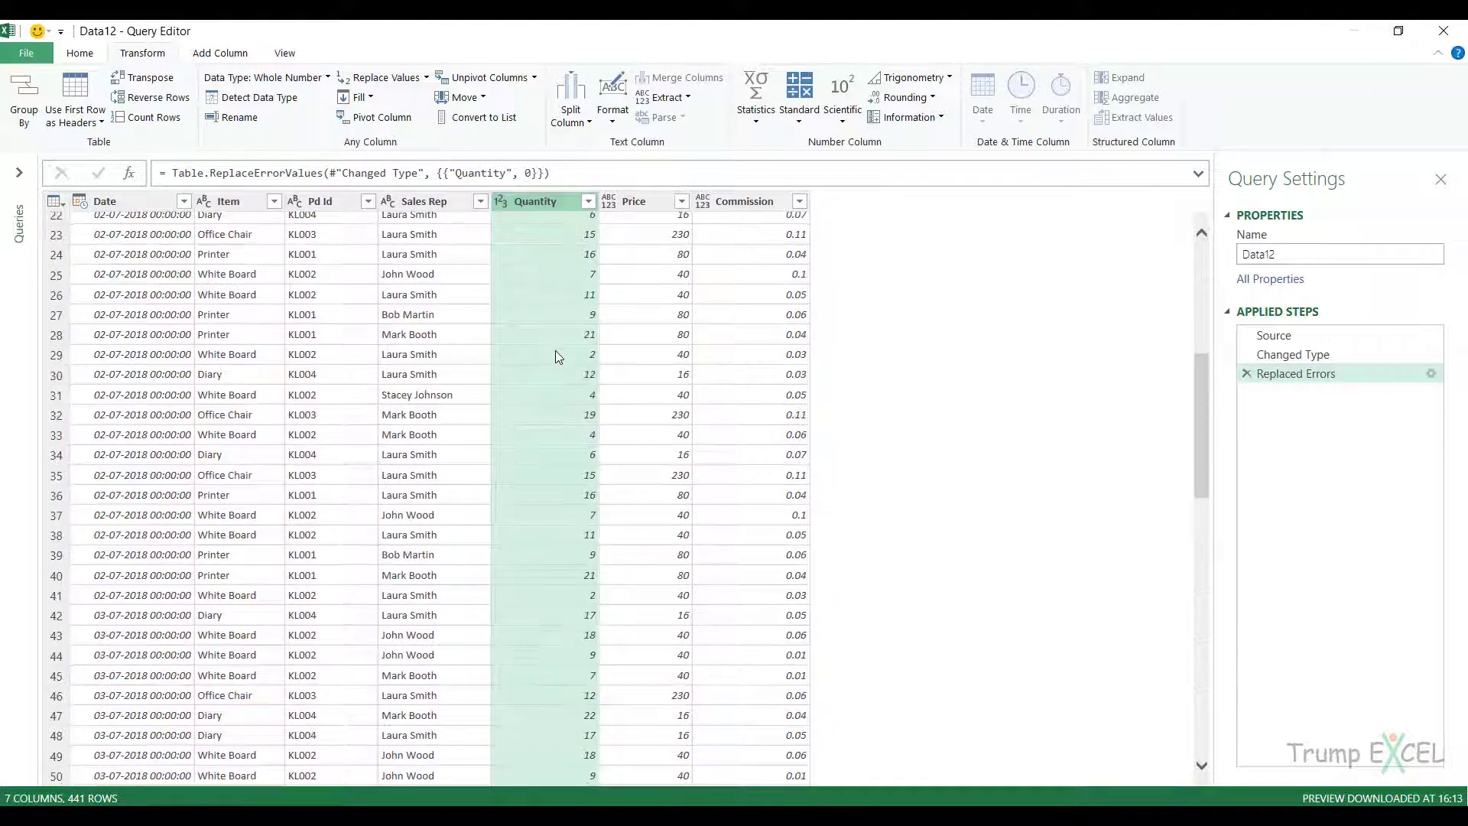
scroll(555, 350, "up", 7)
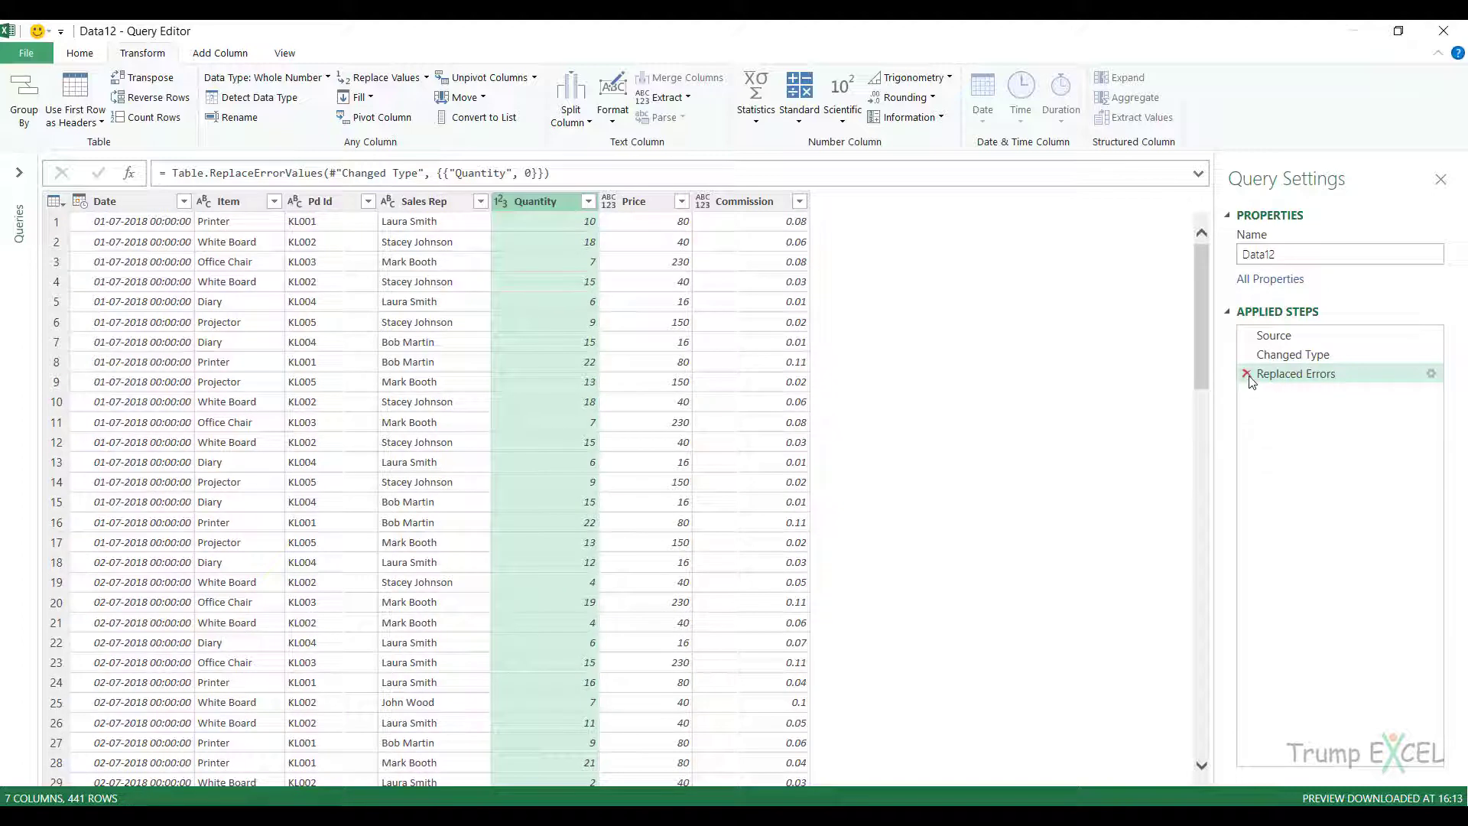
Delete the Replaced Errors step so Quantity's NA rows show errors again
left_click(1247, 374)
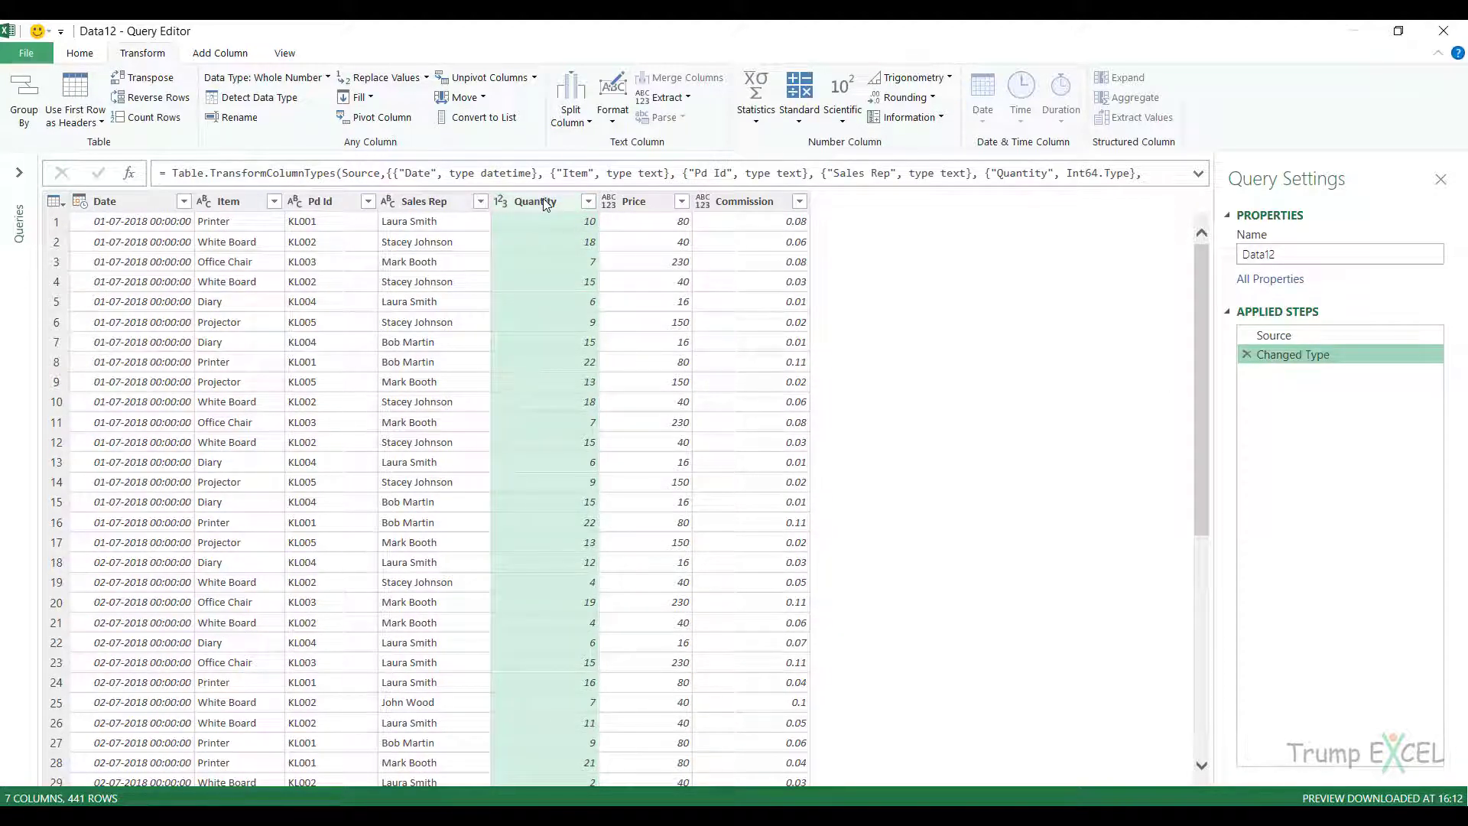
scroll(543, 402, "down", 13)
scroll(543, 410, "down", 7)
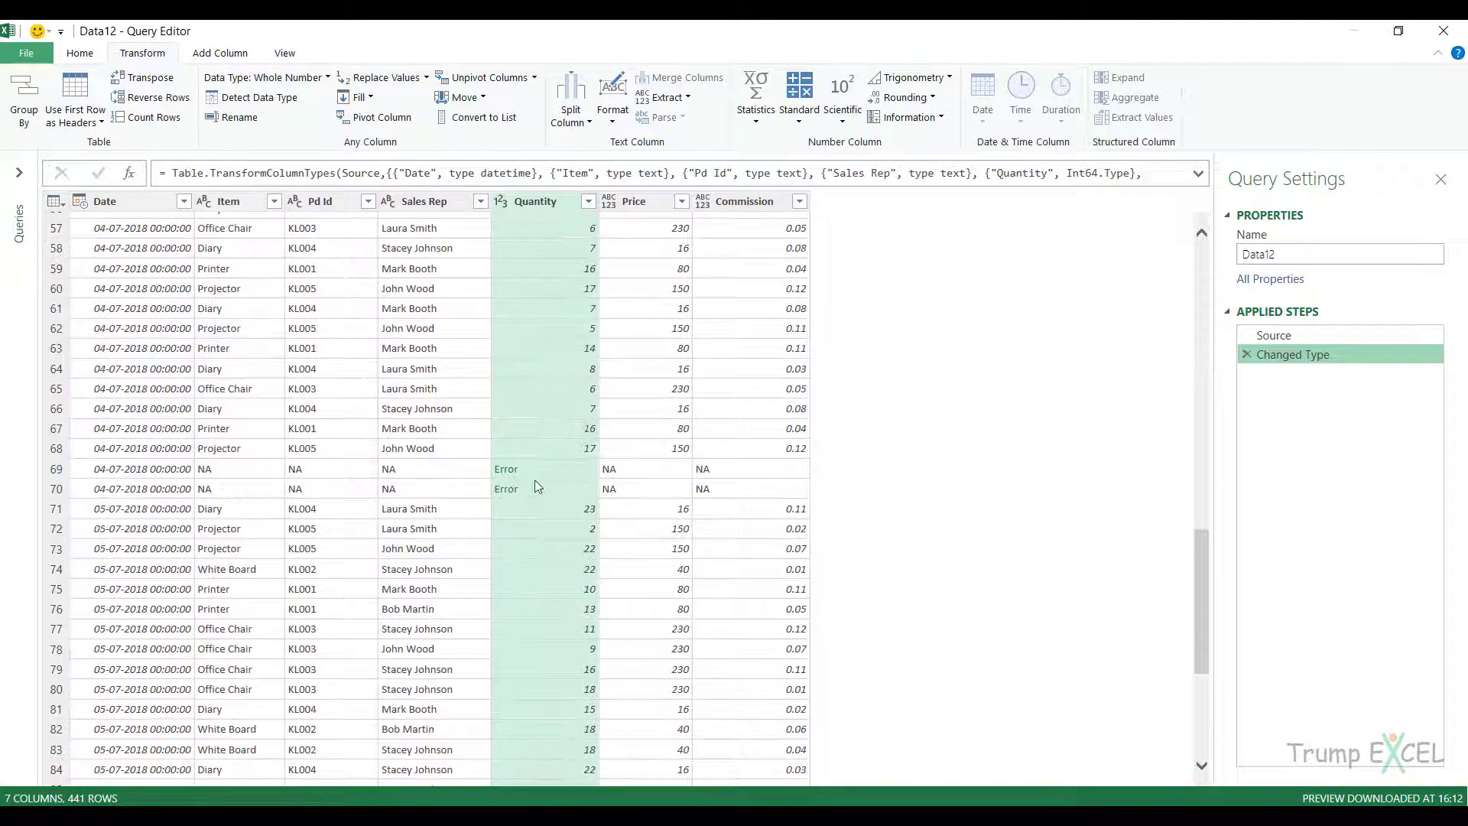
scroll(549, 475, "up", 1)
scroll(558, 468, "up", 18)
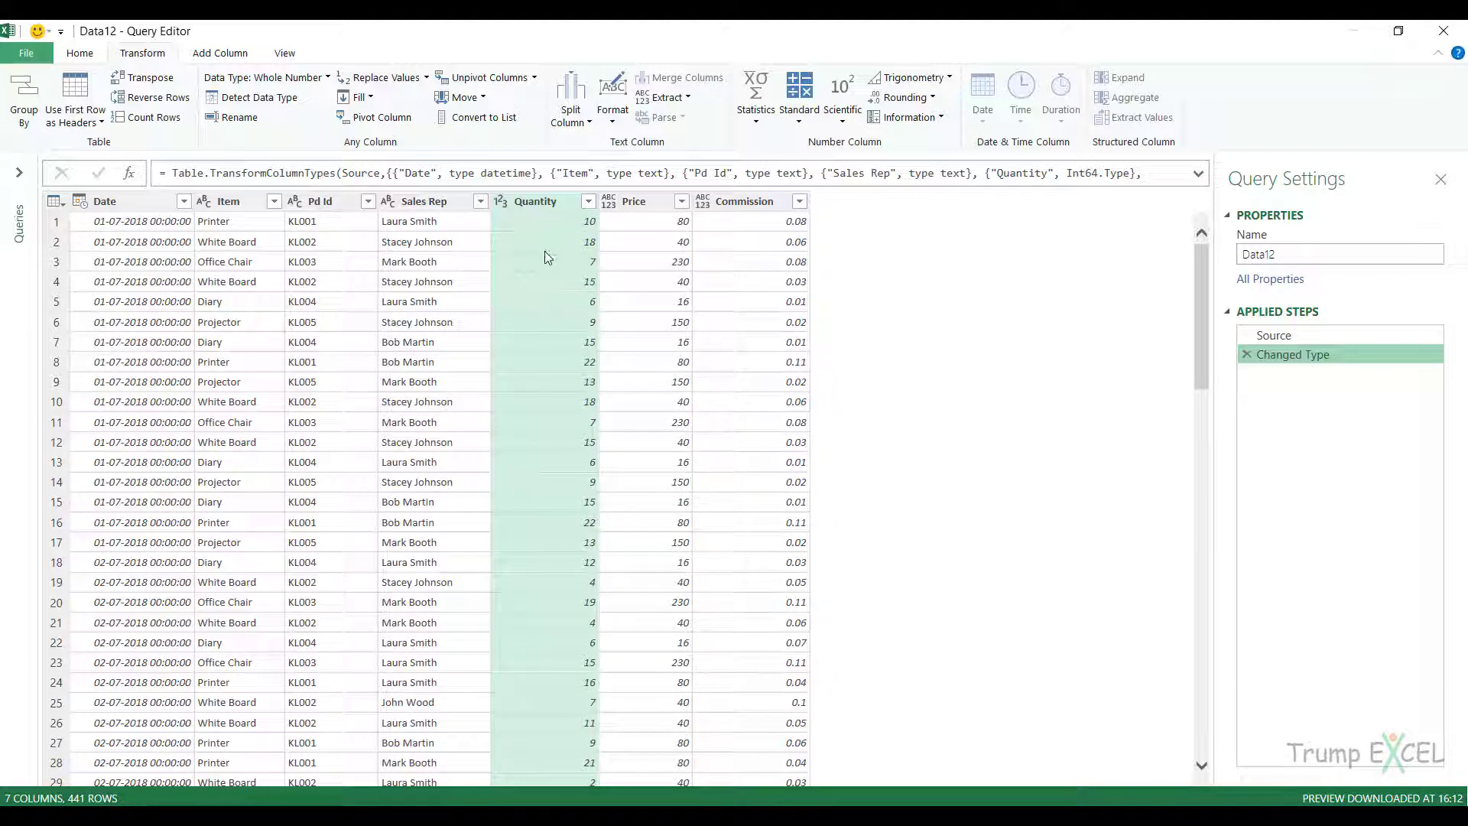
scroll(556, 416, "down", 20)
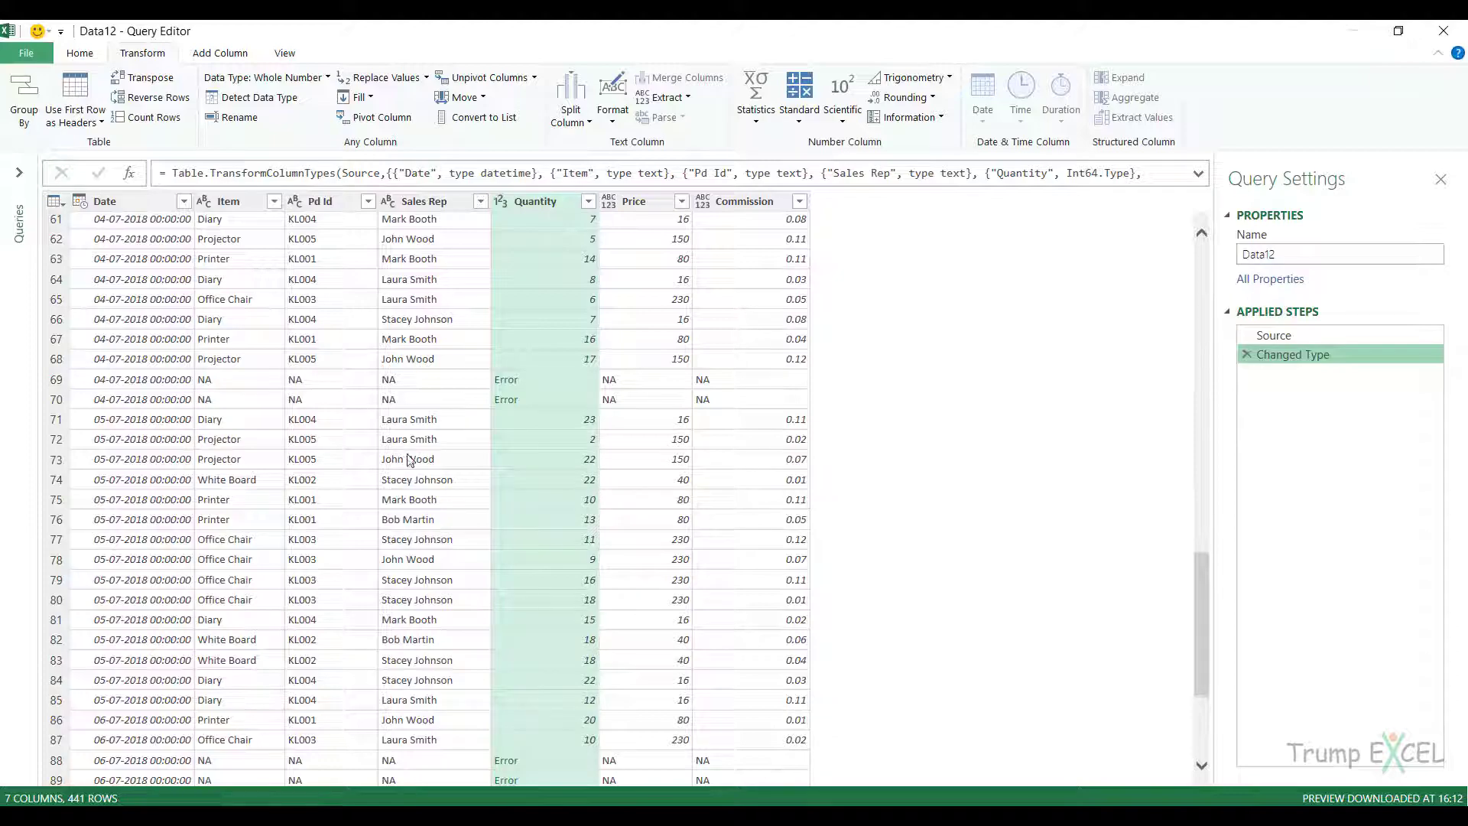
scroll(503, 474, "up", 19)
scroll(503, 474, "up", 2)
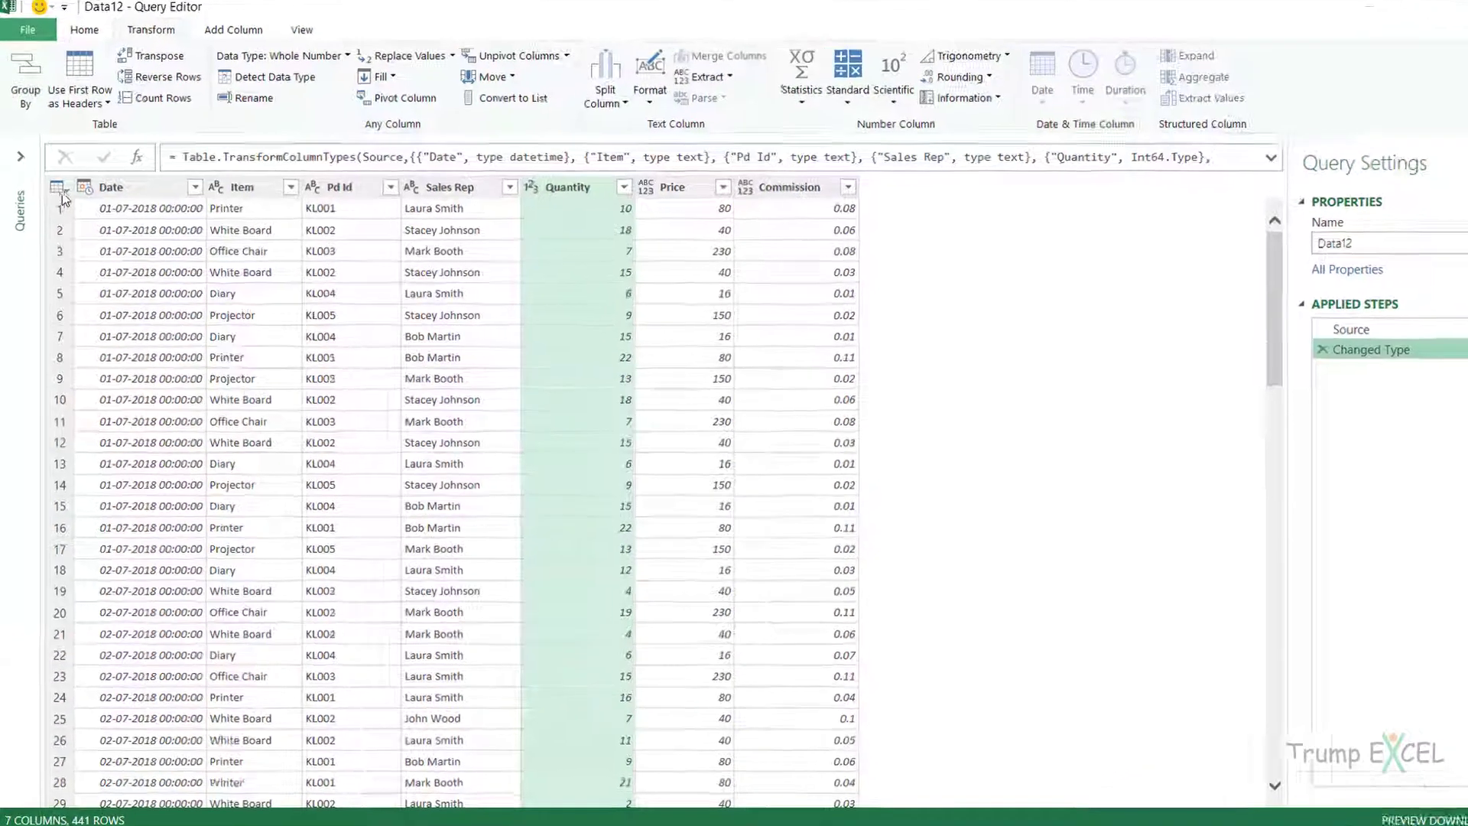
Remove all rows containing errors from Data12, leaving 437 rows
left_click(61, 203)
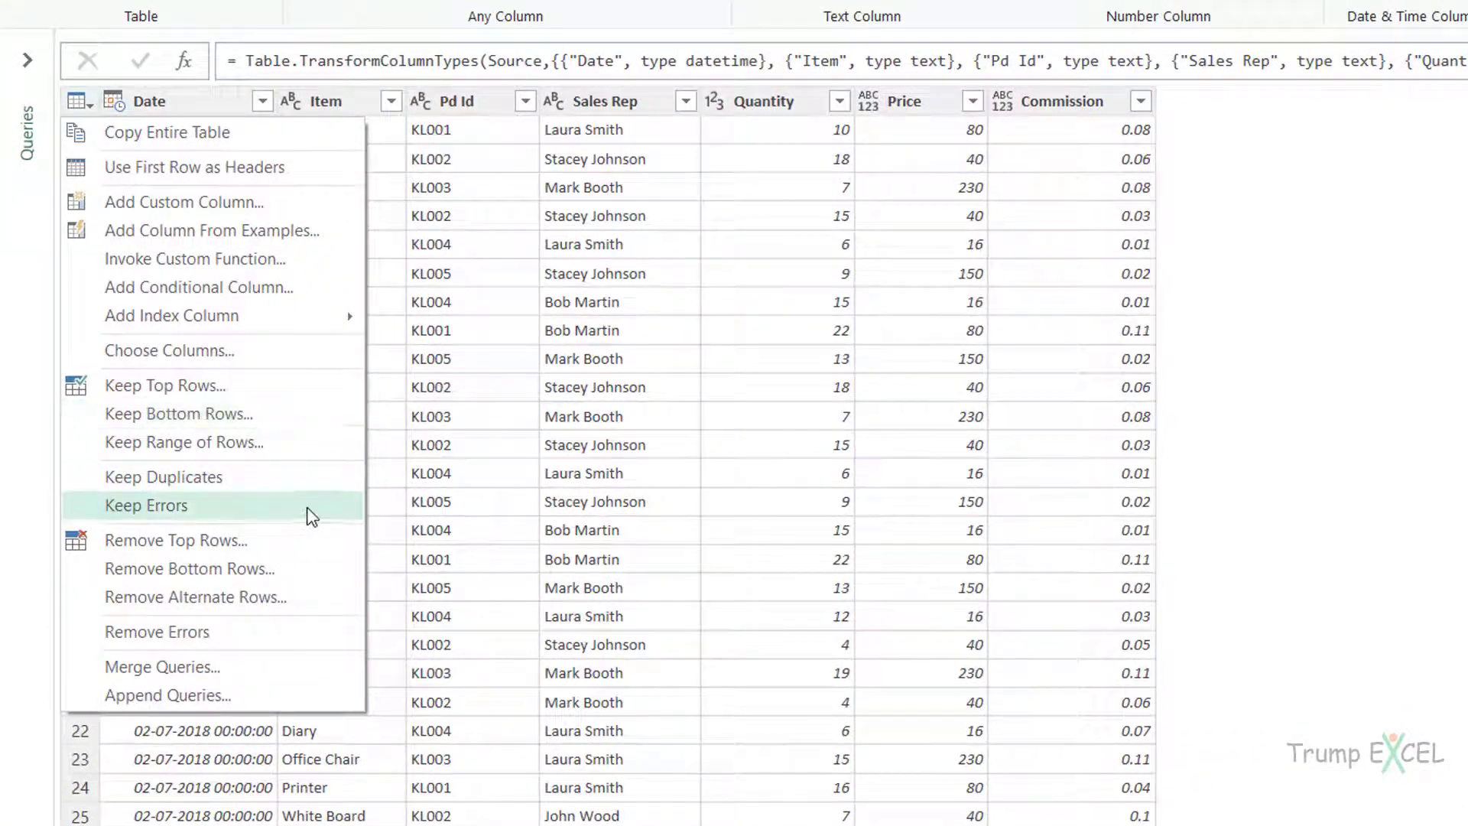
left_click(205, 628)
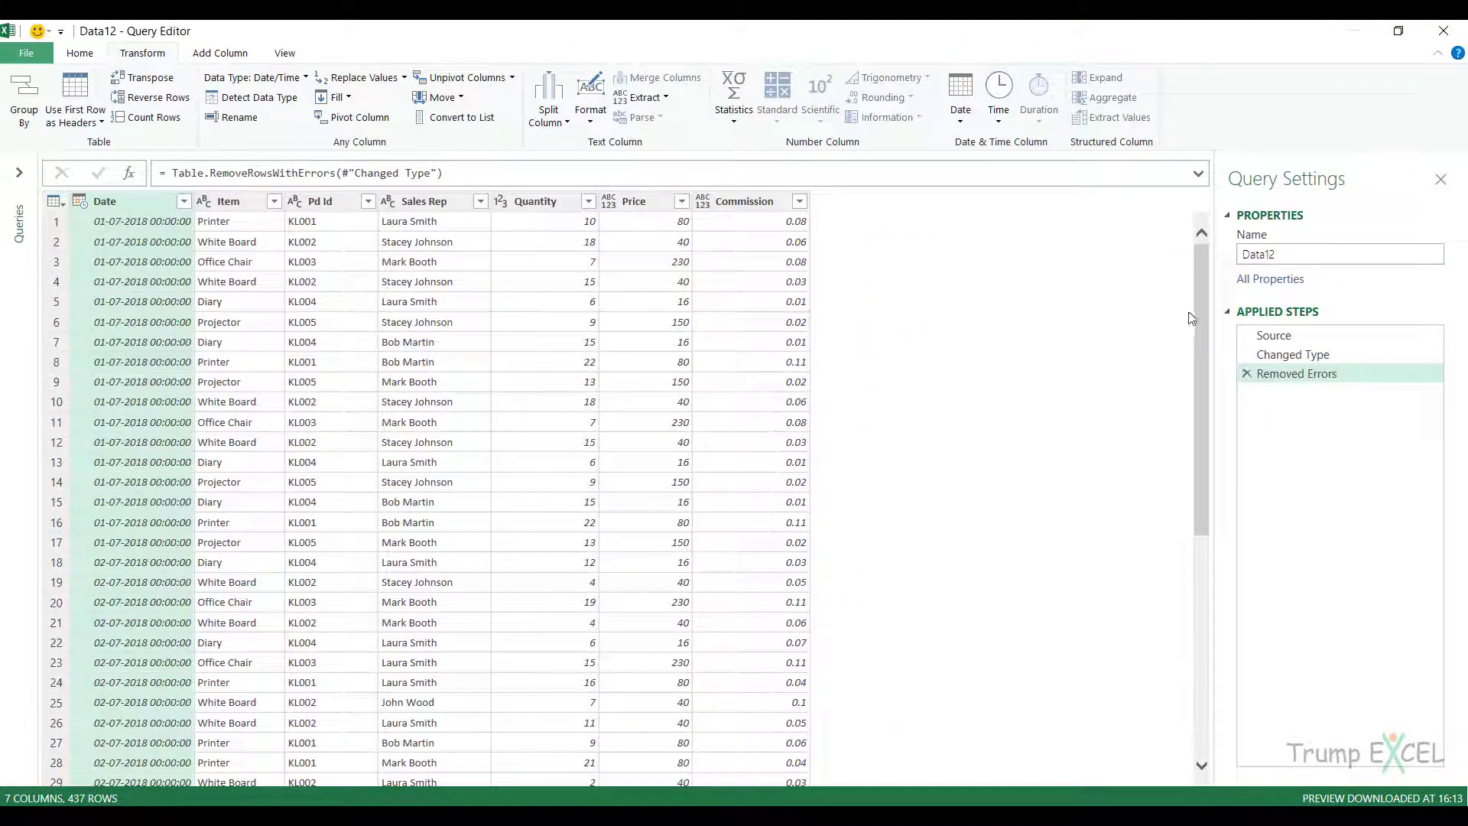
scroll(1198, 303, "down", 7)
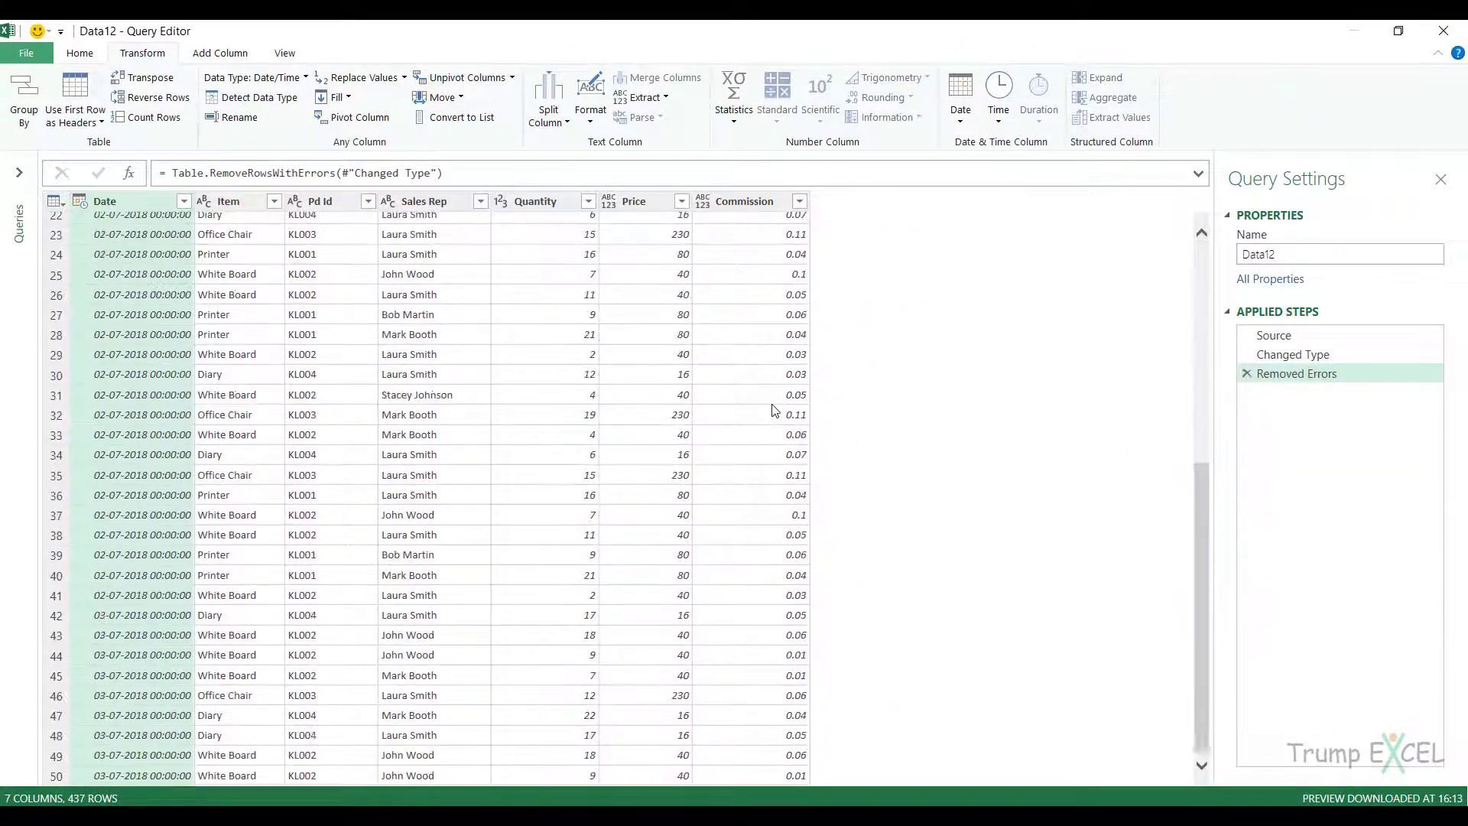
scroll(625, 437, "down", 20)
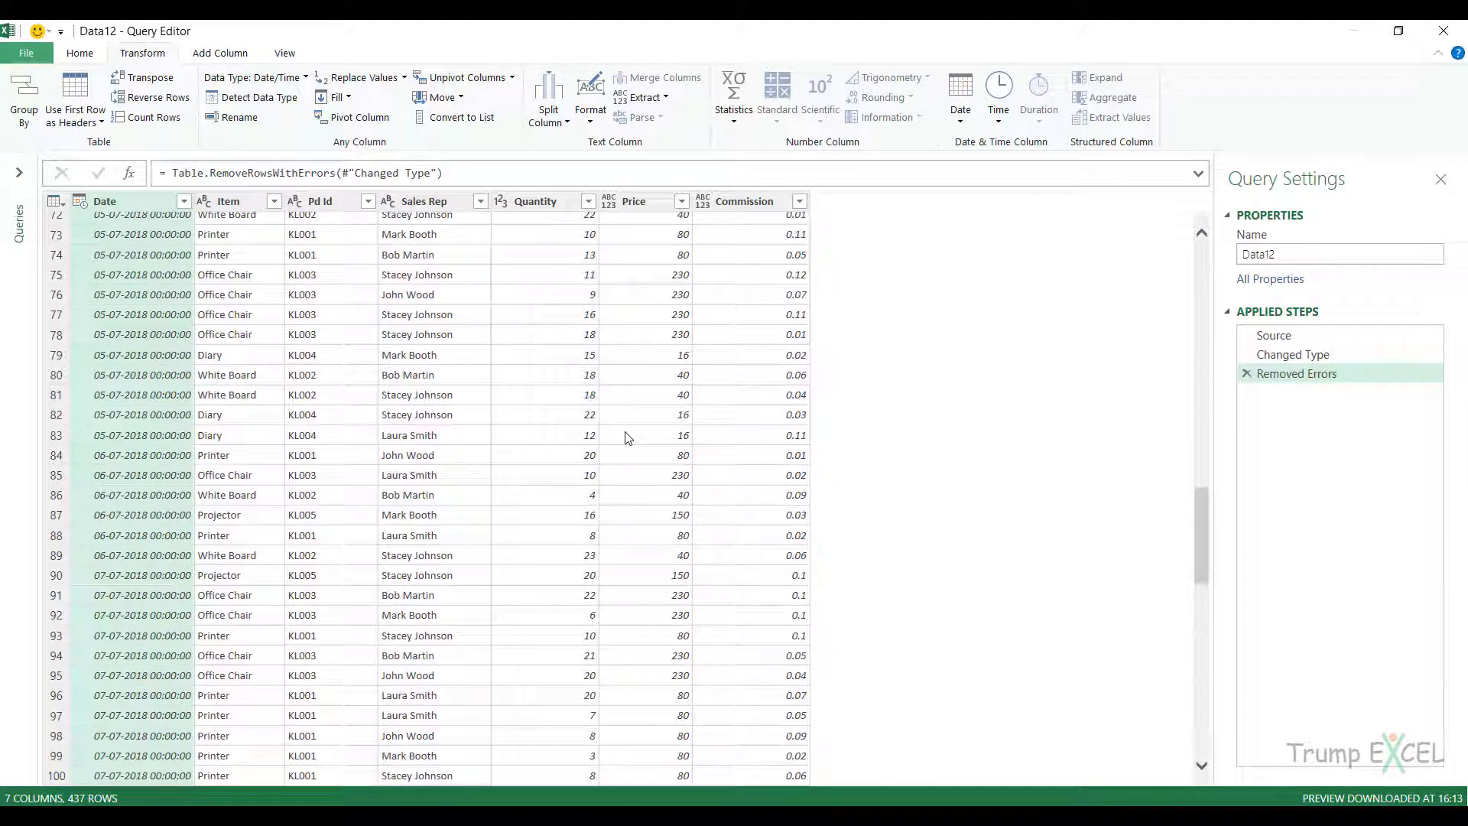
scroll(625, 437, "up", 20)
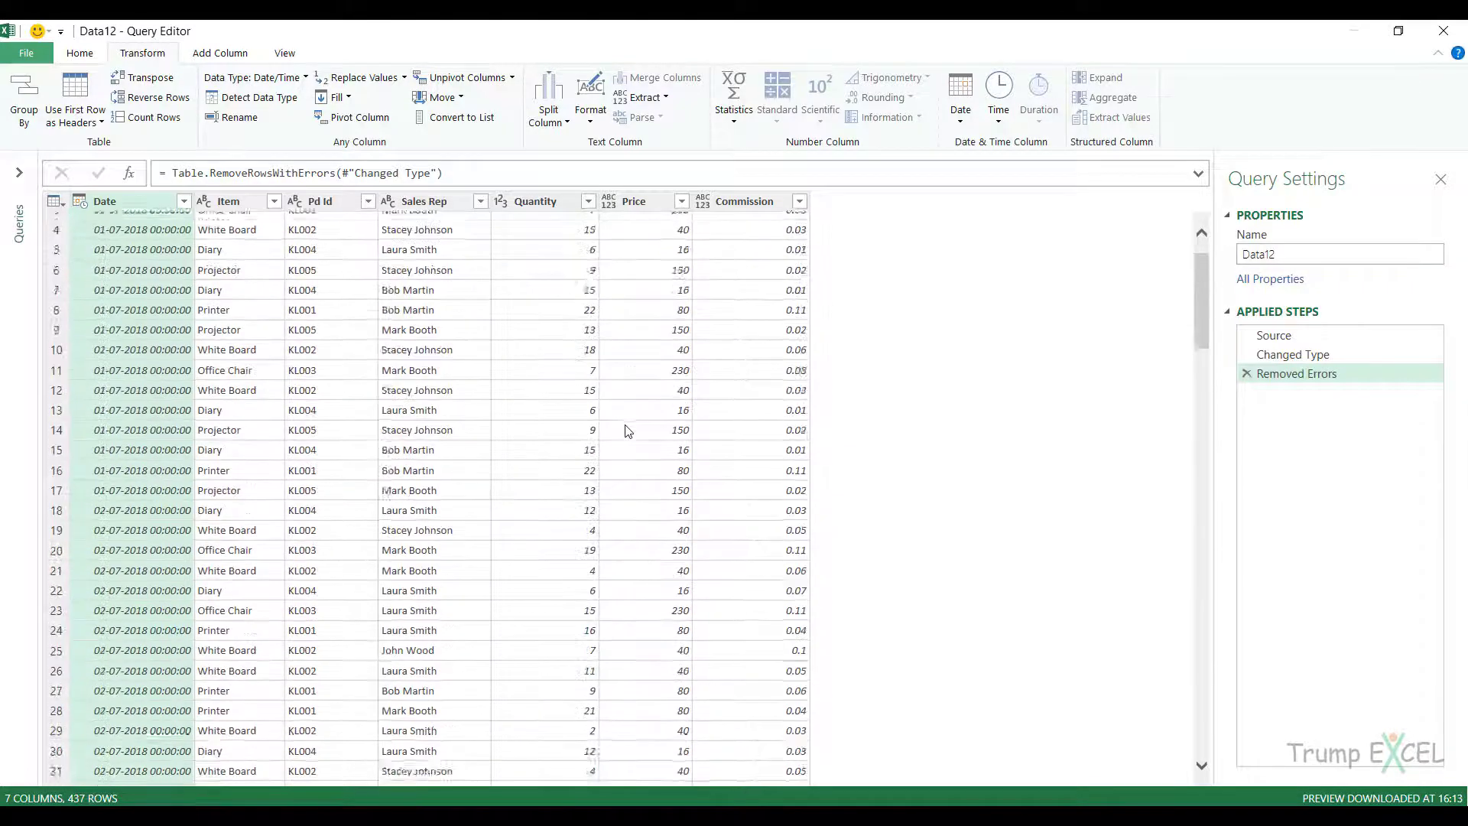